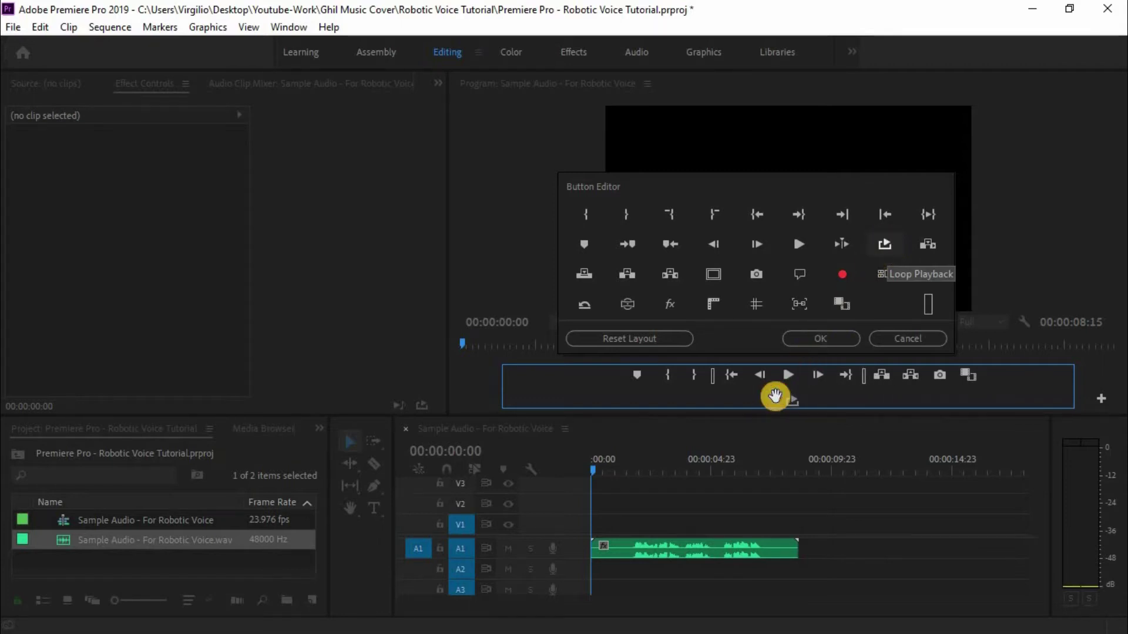
Step: Add the Loop Playback button to the program monitor's controls and turn loop playback on
click(820, 338)
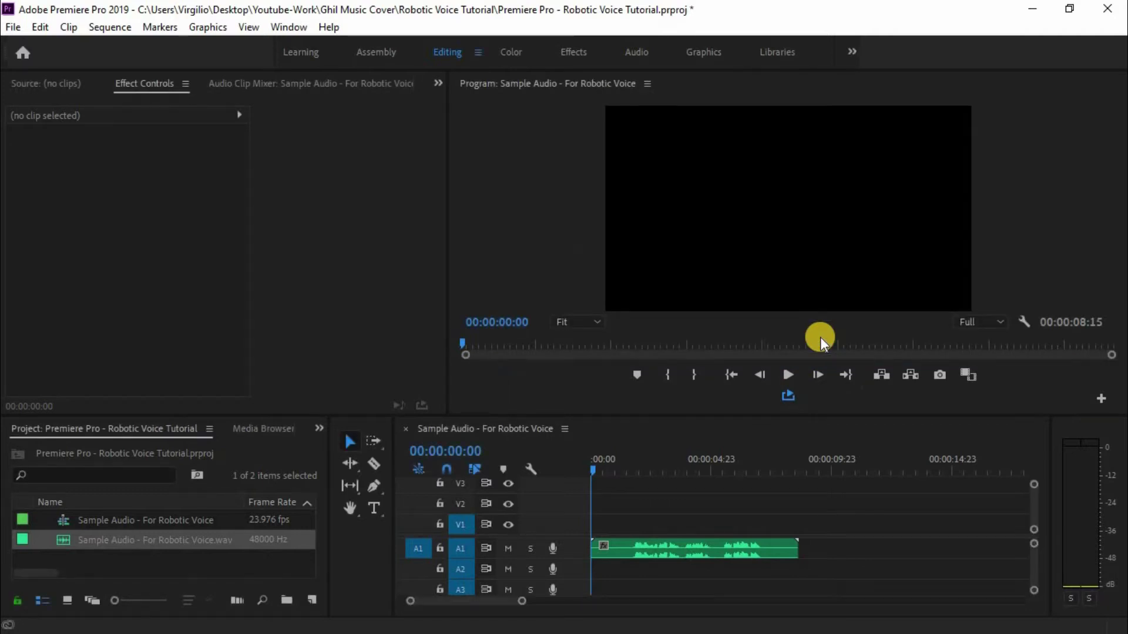
click(782, 401)
Step: Mark the spoken part of the sequence with an in point at 00:00:01:20 and an out point at 00:00:07:01, and play that range
click(635, 469)
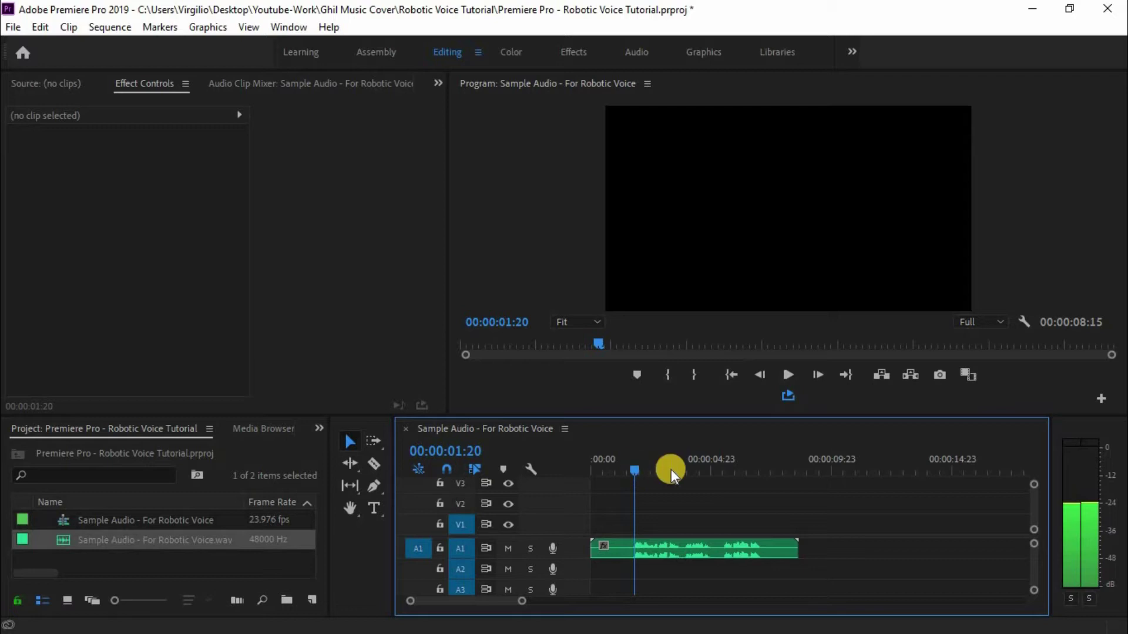
key(space)
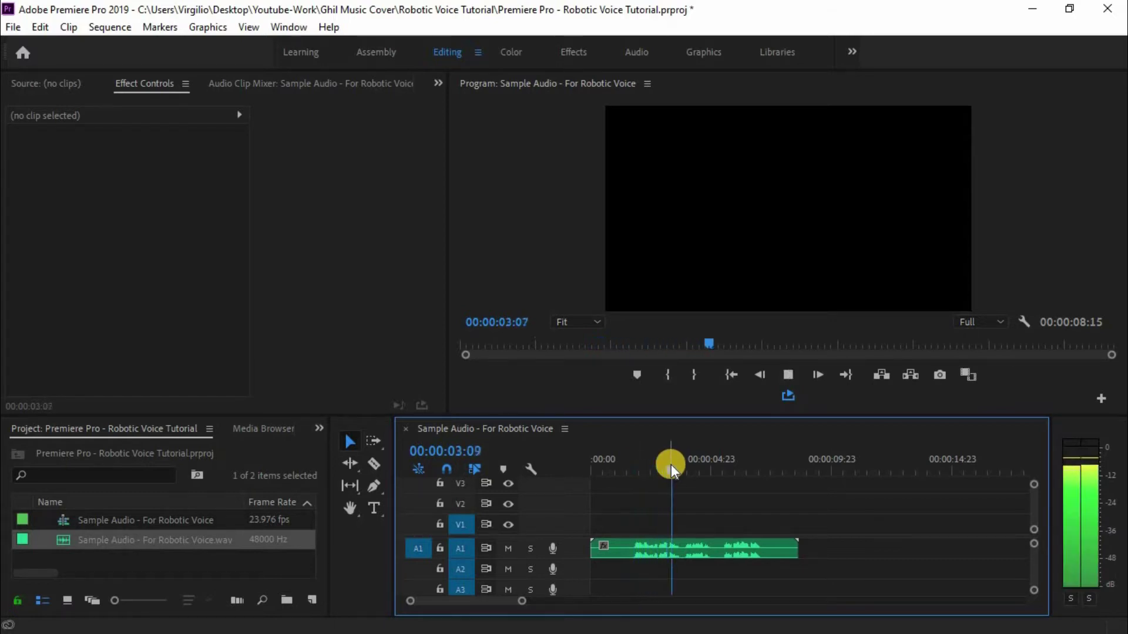
click(637, 470)
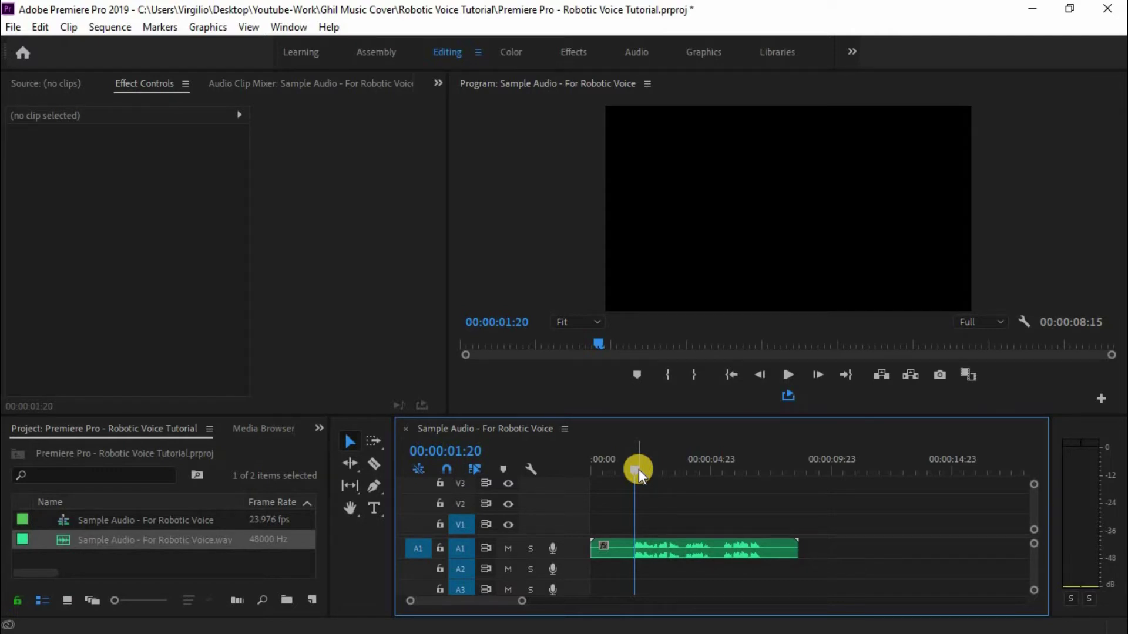
key(i)
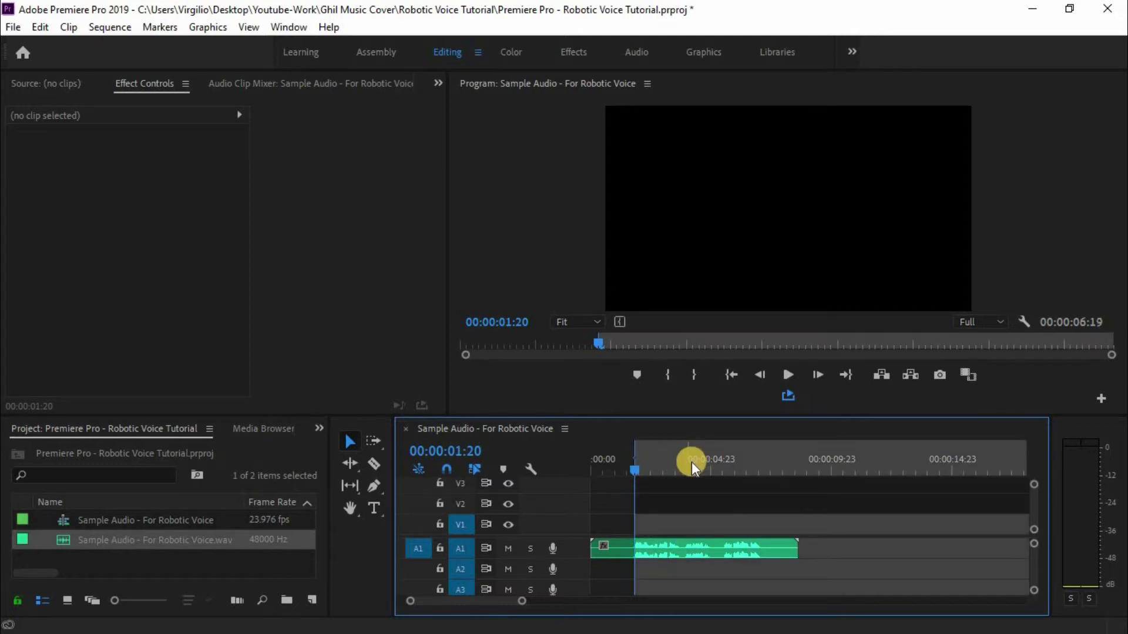
drag(688, 465, 764, 467)
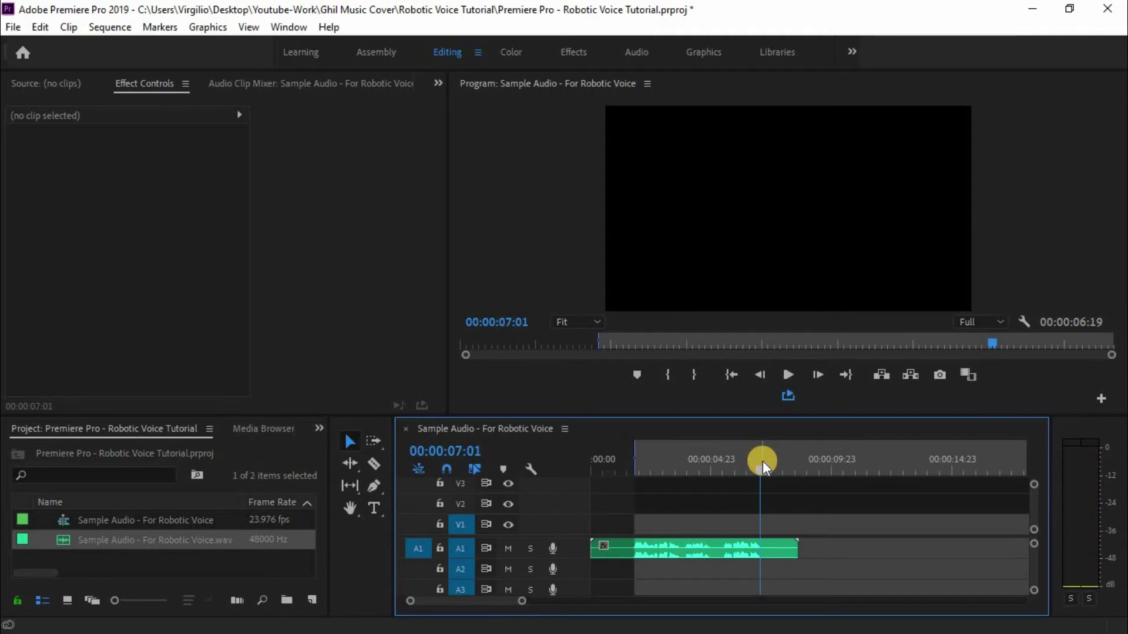
key(o)
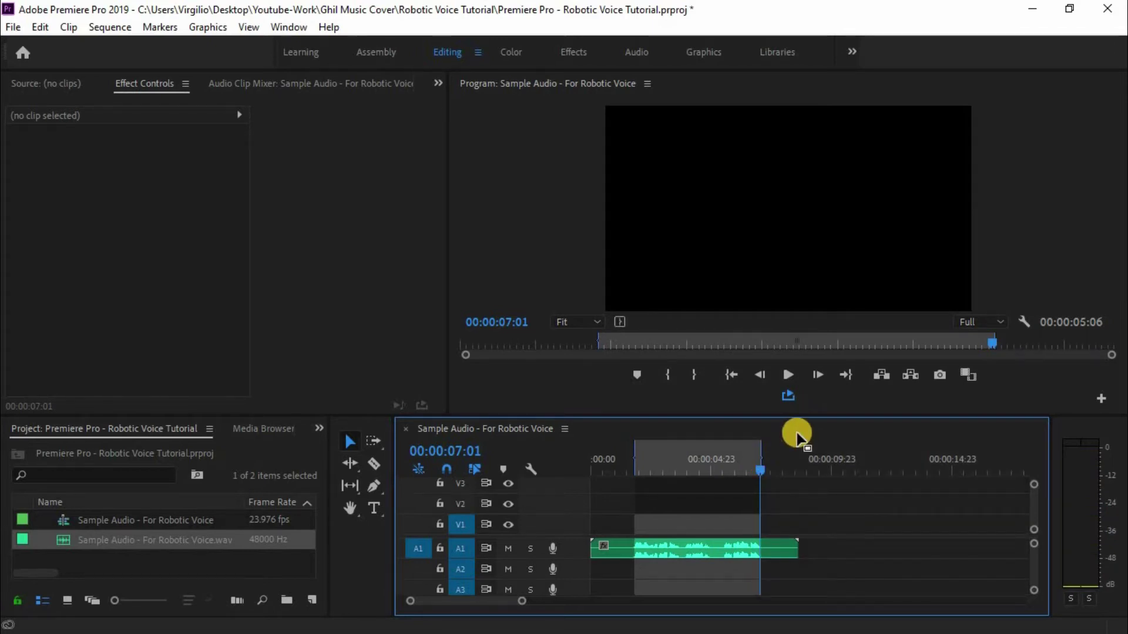
key(ctrl+shift+space)
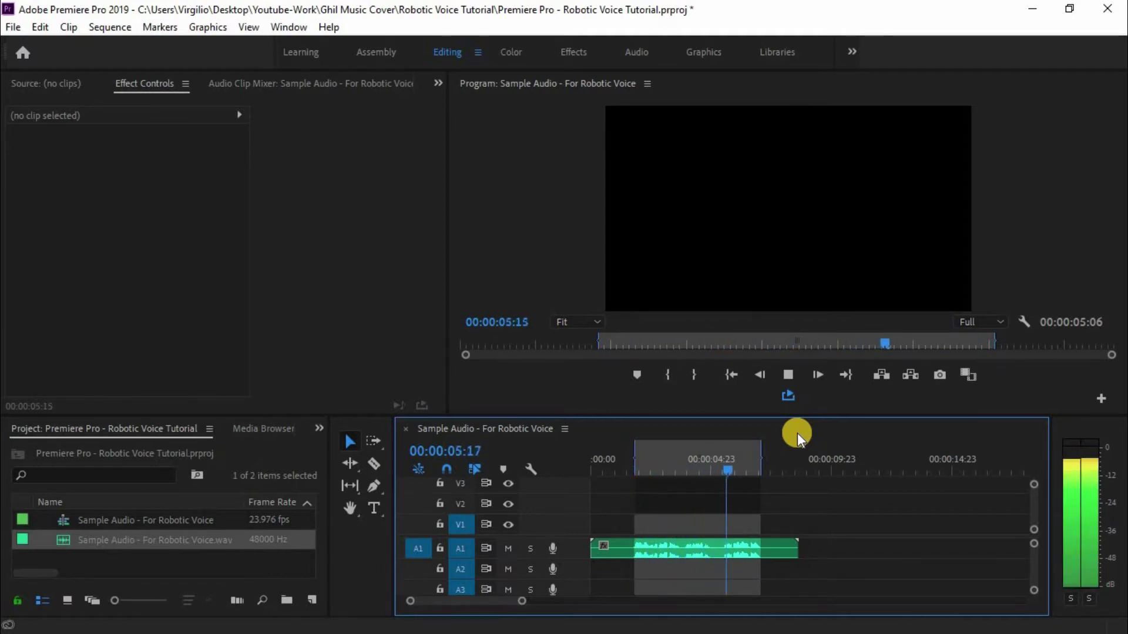
key(space)
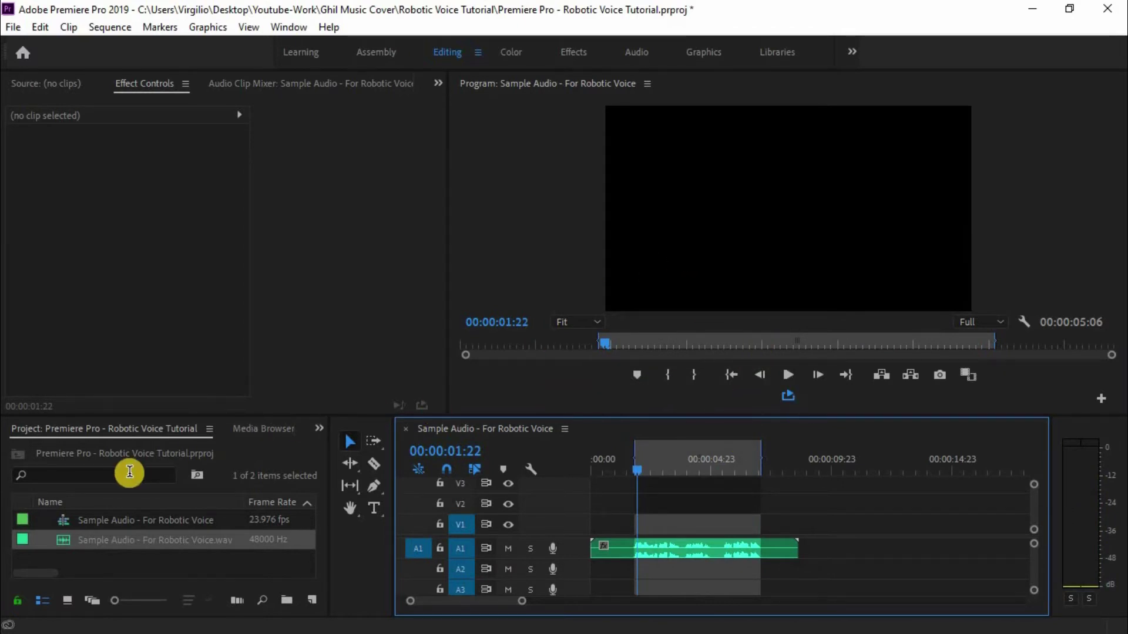
click(130, 472)
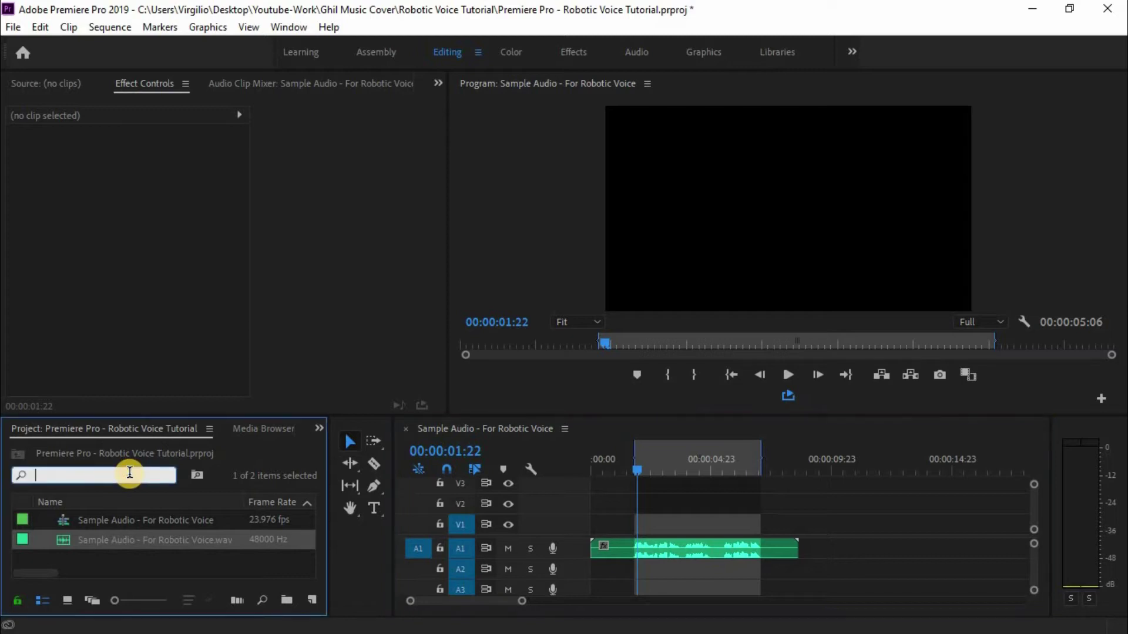
text(Pit)
key(BackSpace)
key(BackSpace)
key(BackSpace)
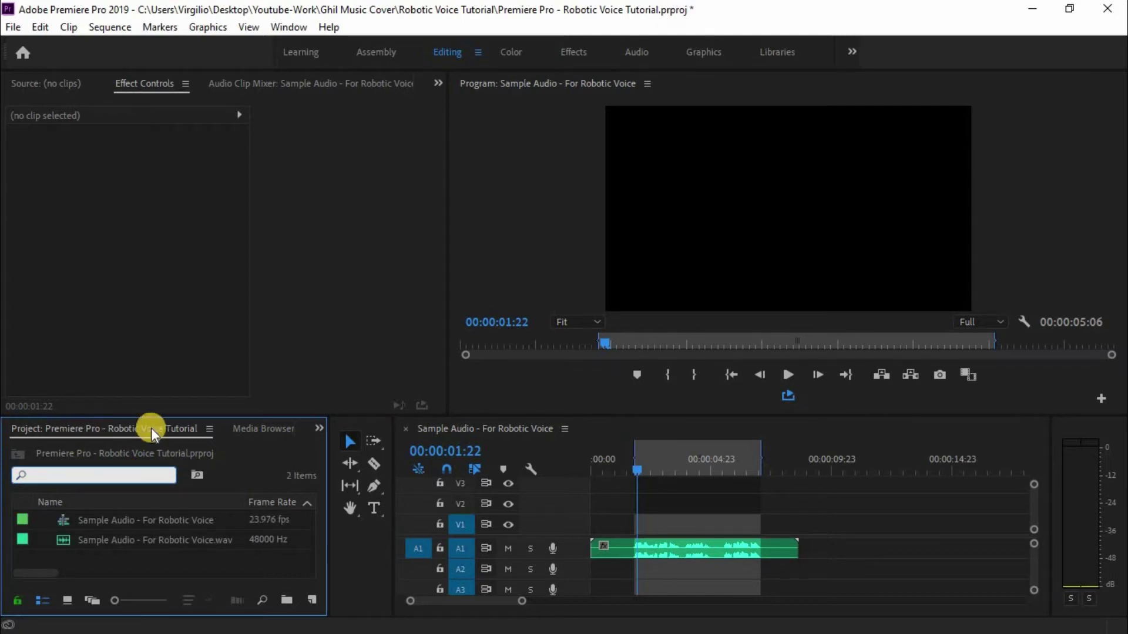
Step: Find the Pitch Shifter audio effect and apply the non-obsolete version to the voice clip on track A1
click(319, 429)
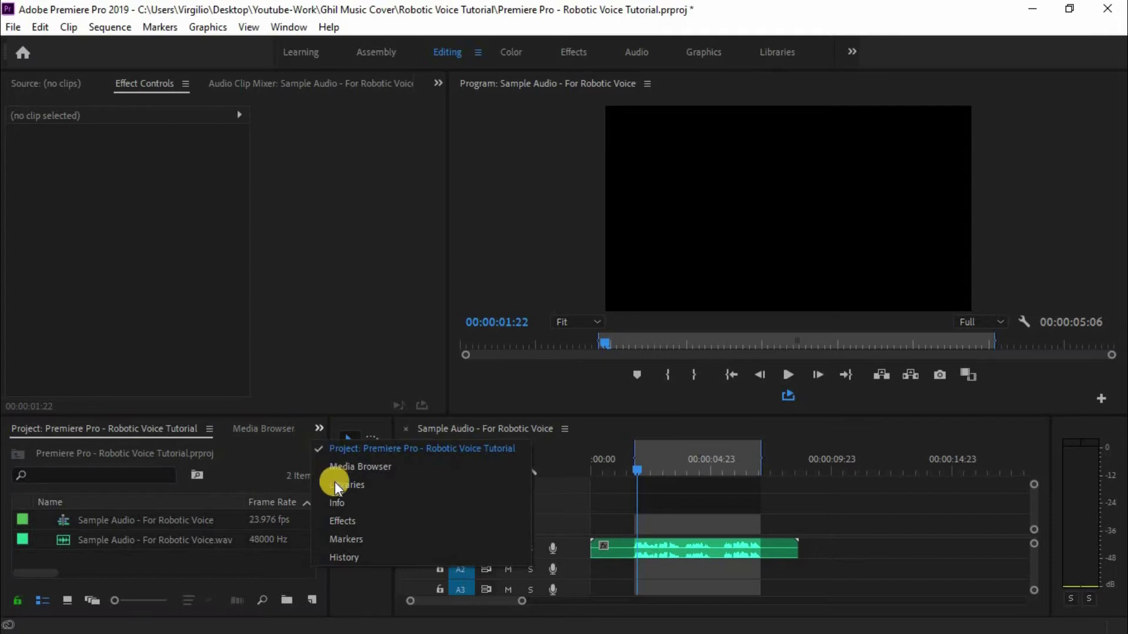
click(360, 522)
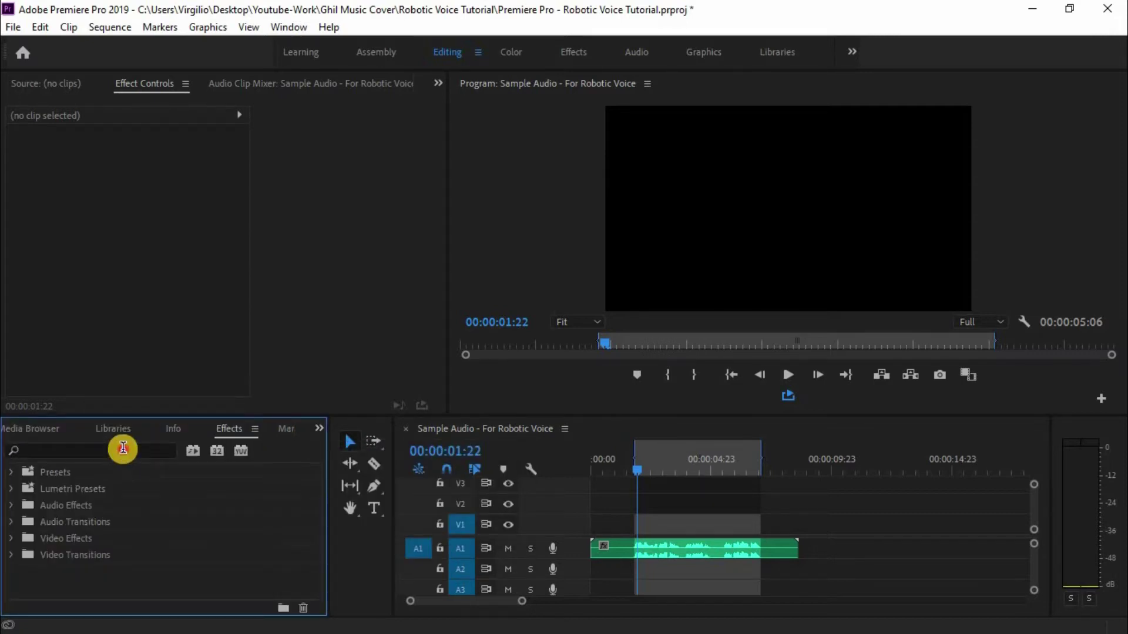
click(123, 450)
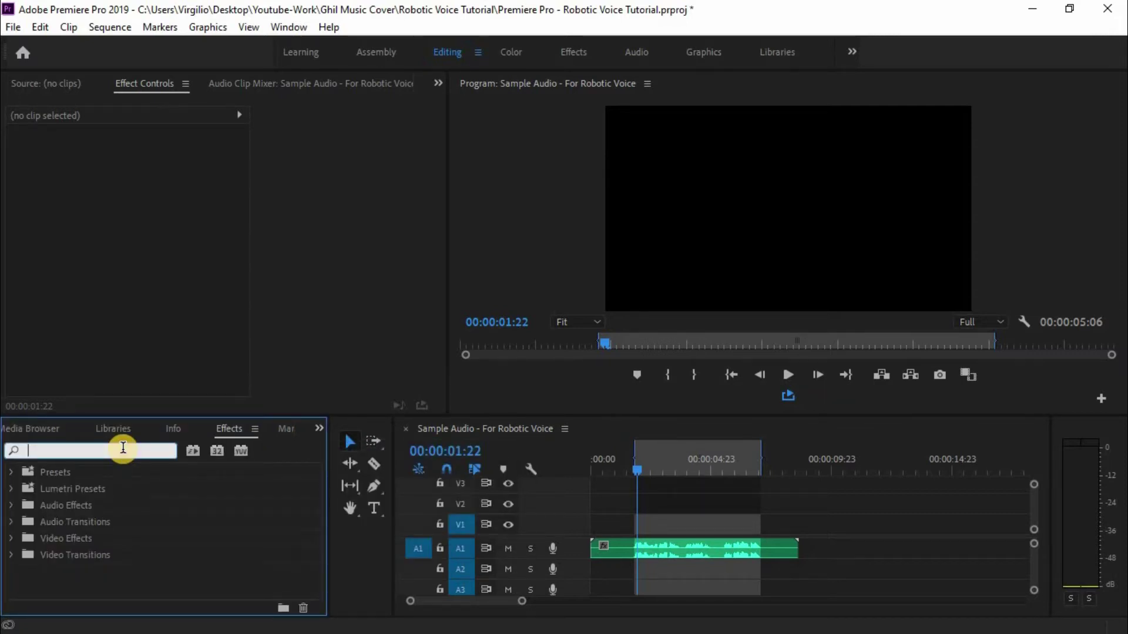
text(R)
key(BackSpace)
text(Pi)
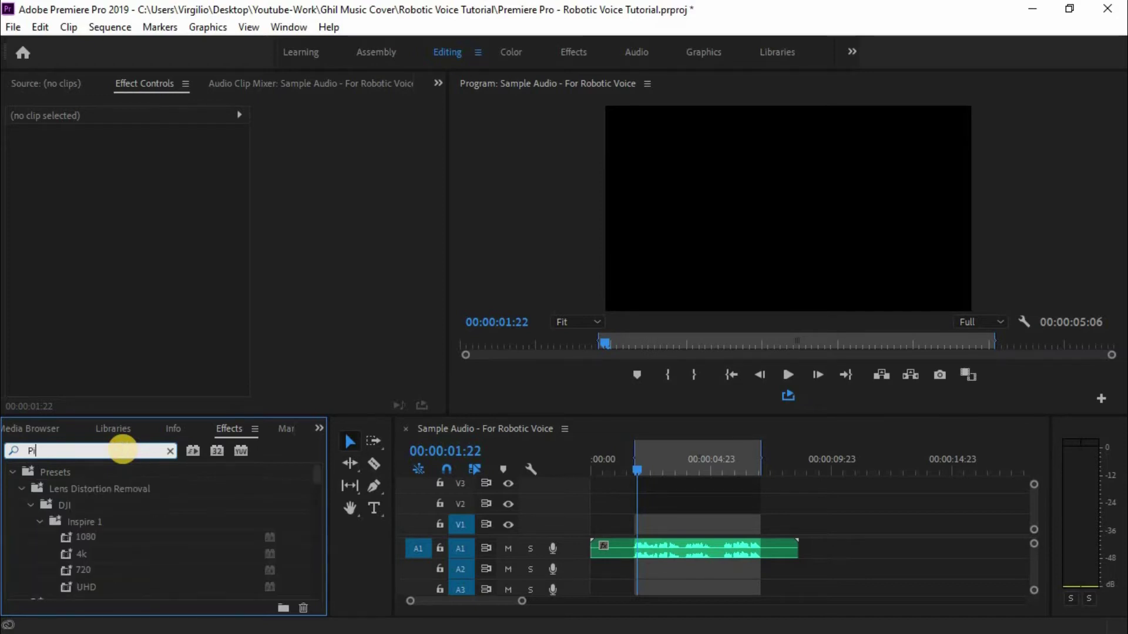
text(tch Shi)
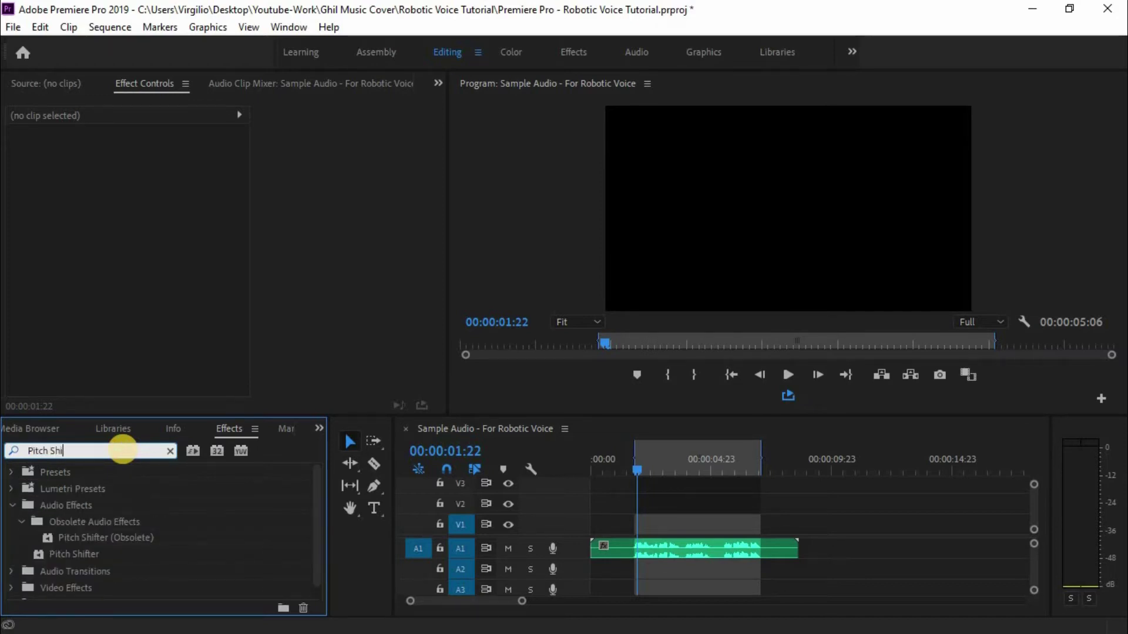
text(fter)
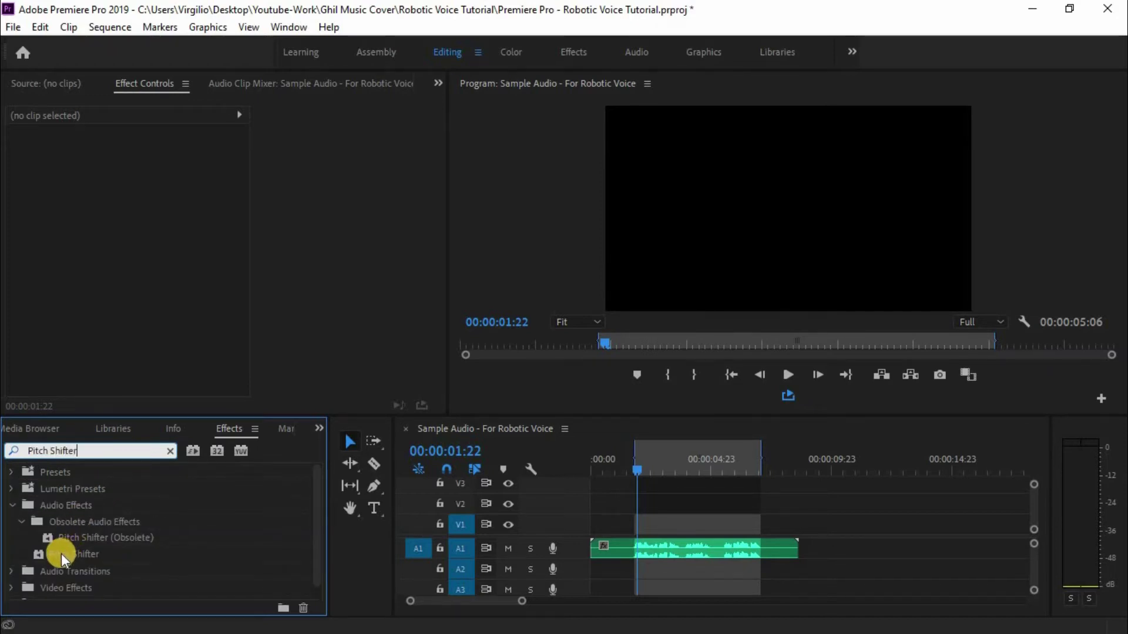
drag(57, 558, 679, 551)
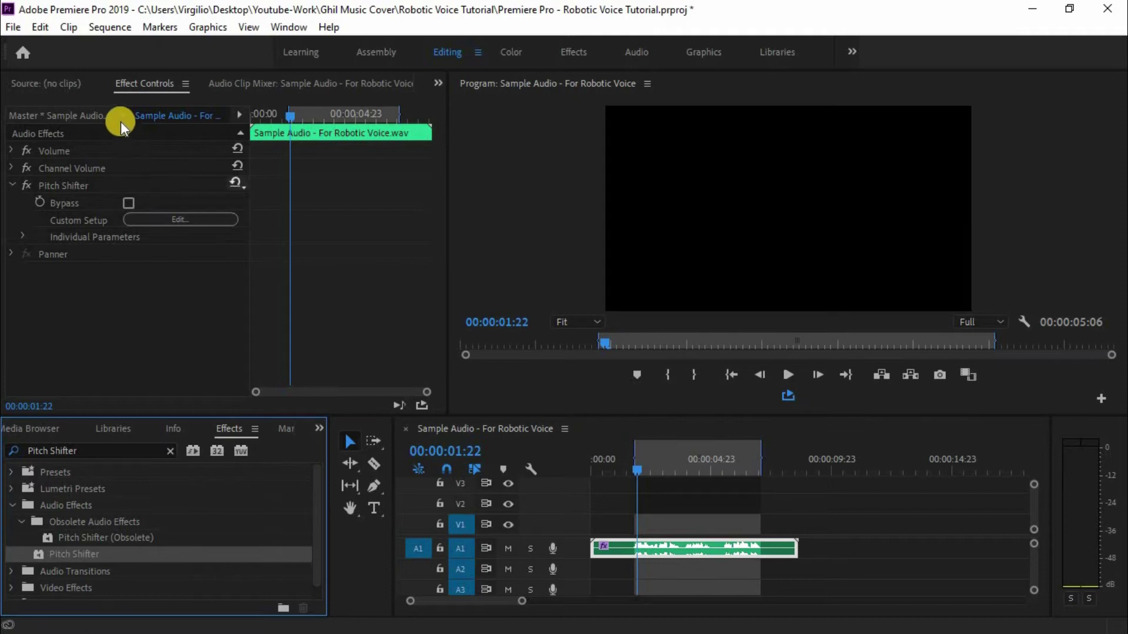
Step: Open the Pitch Shifter's custom setup for the voice clip and choose the Deathly Ill preset
click(140, 83)
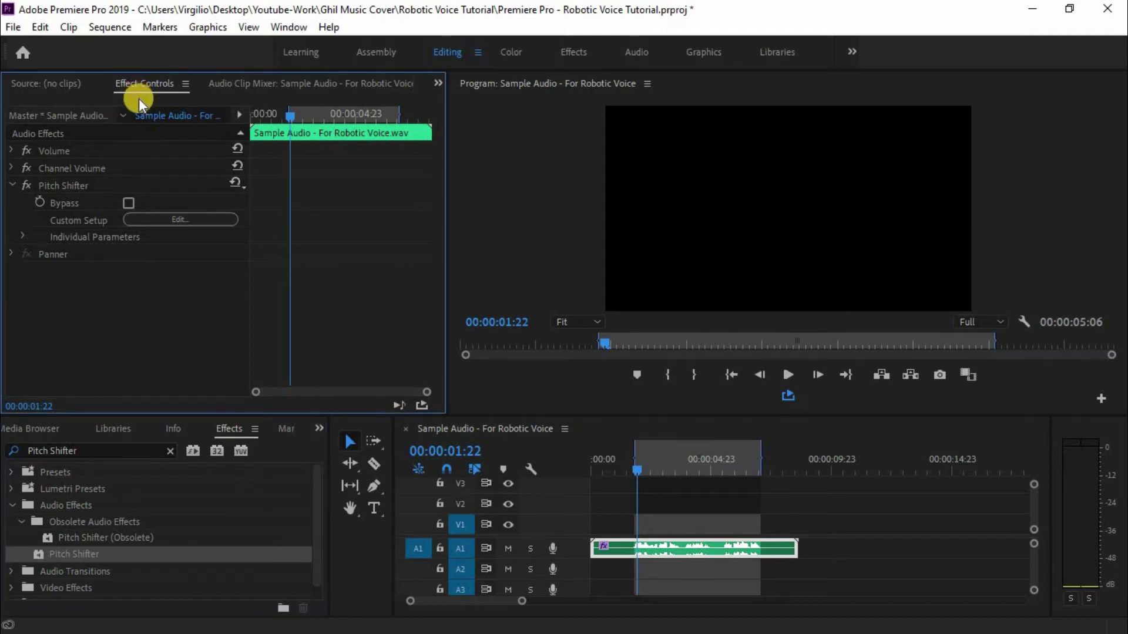
click(181, 216)
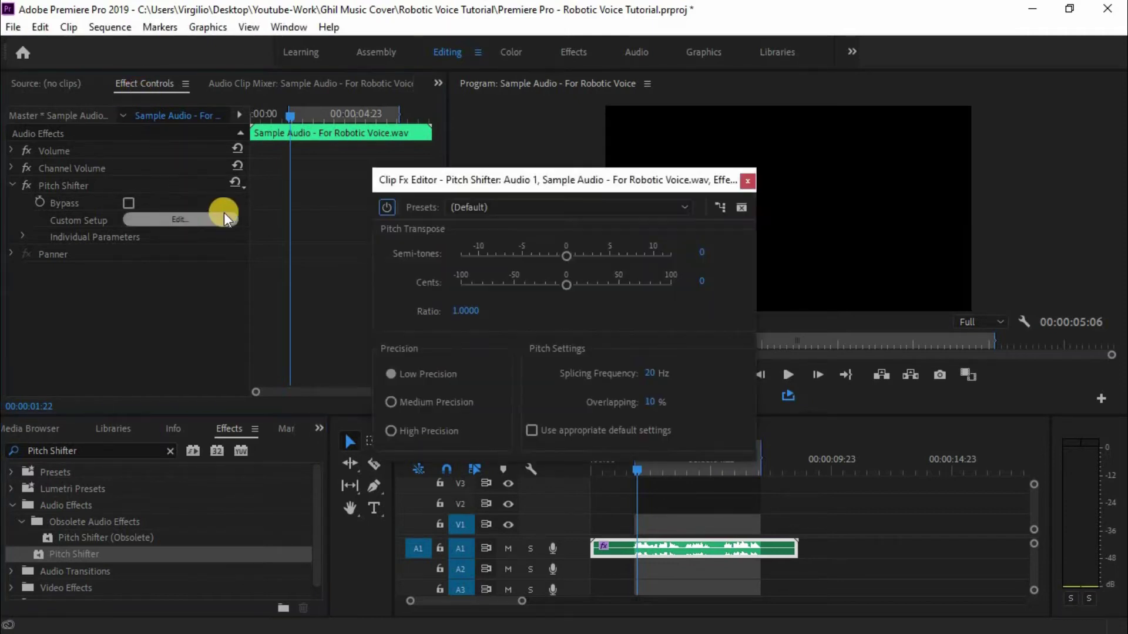
drag(413, 190, 573, 140)
click(601, 158)
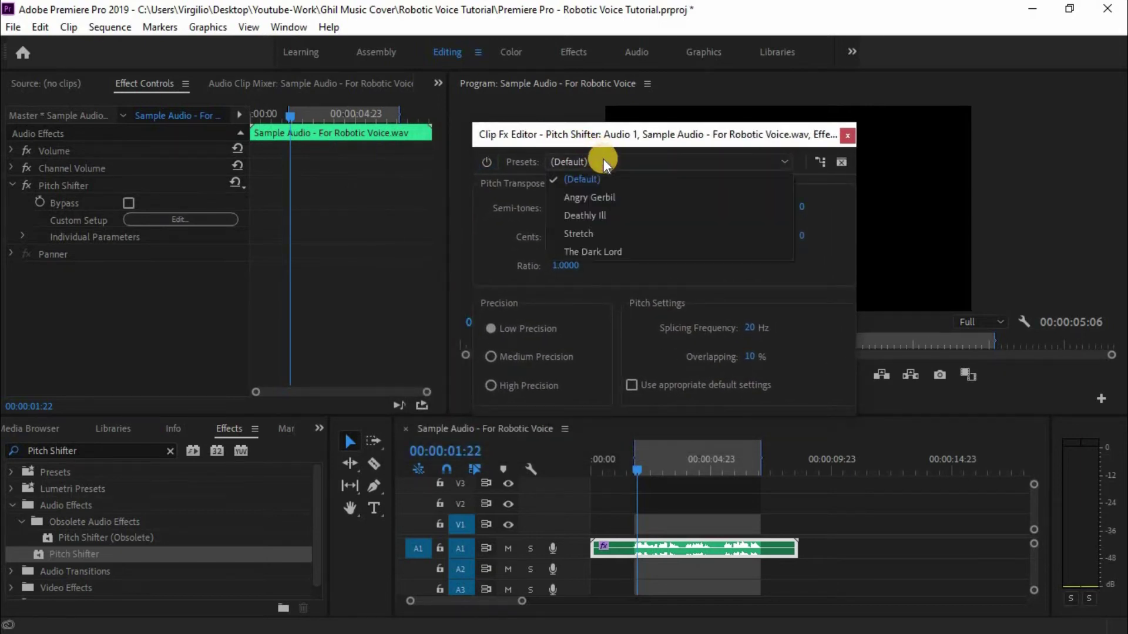
click(604, 215)
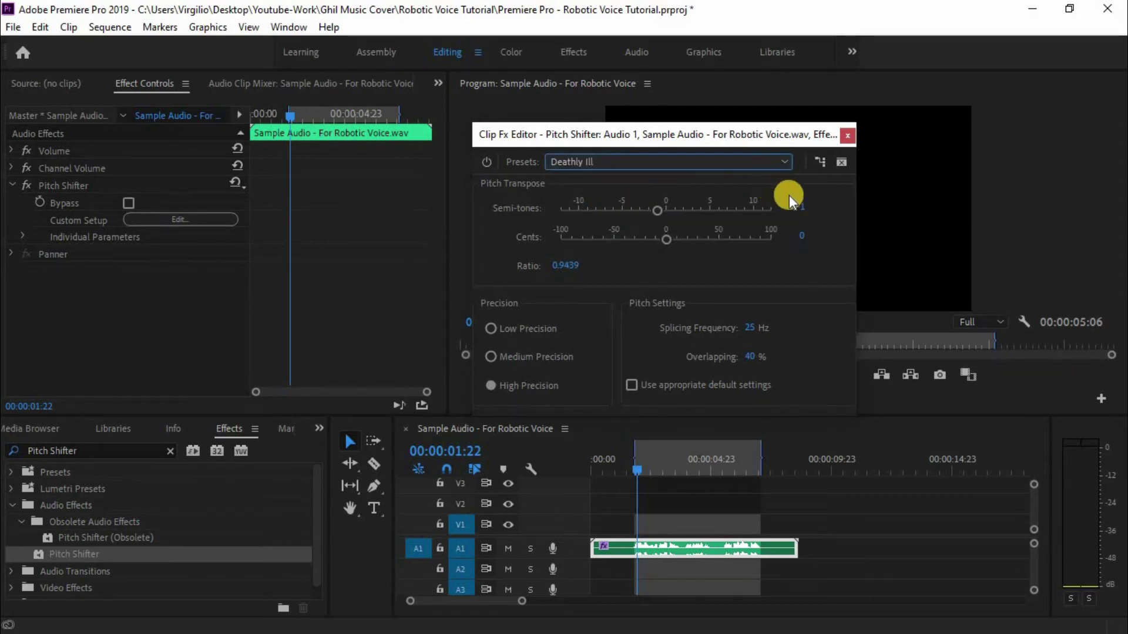
Step: Set the Pitch Shifter's semi-tones to -5 and cents to 50, and close its effect editor
click(800, 206)
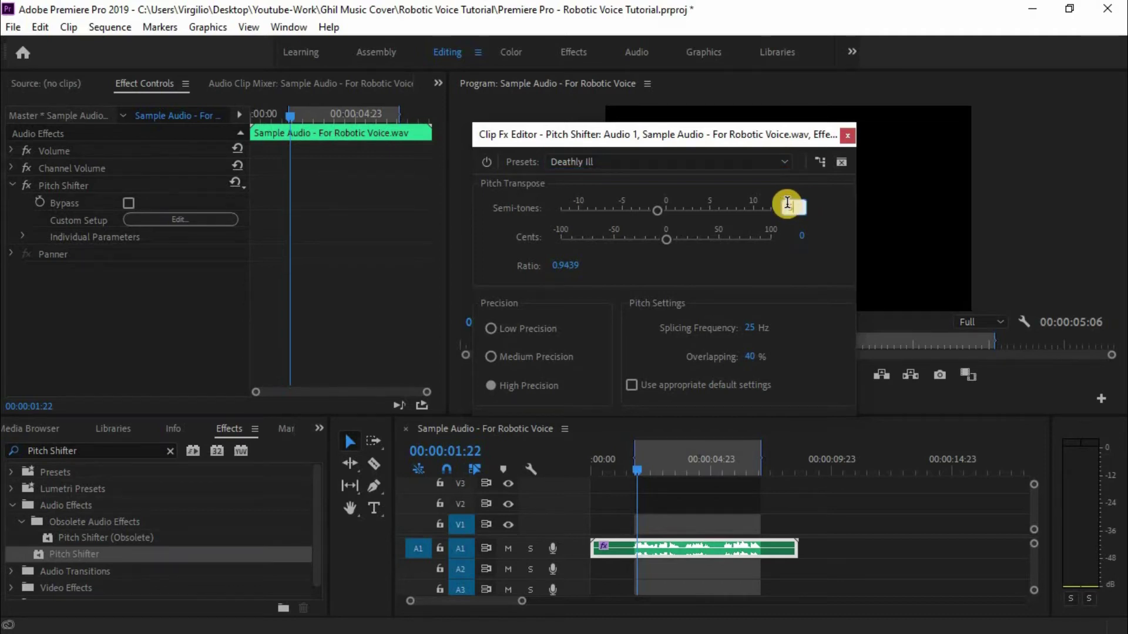
text(-5)
key(Return)
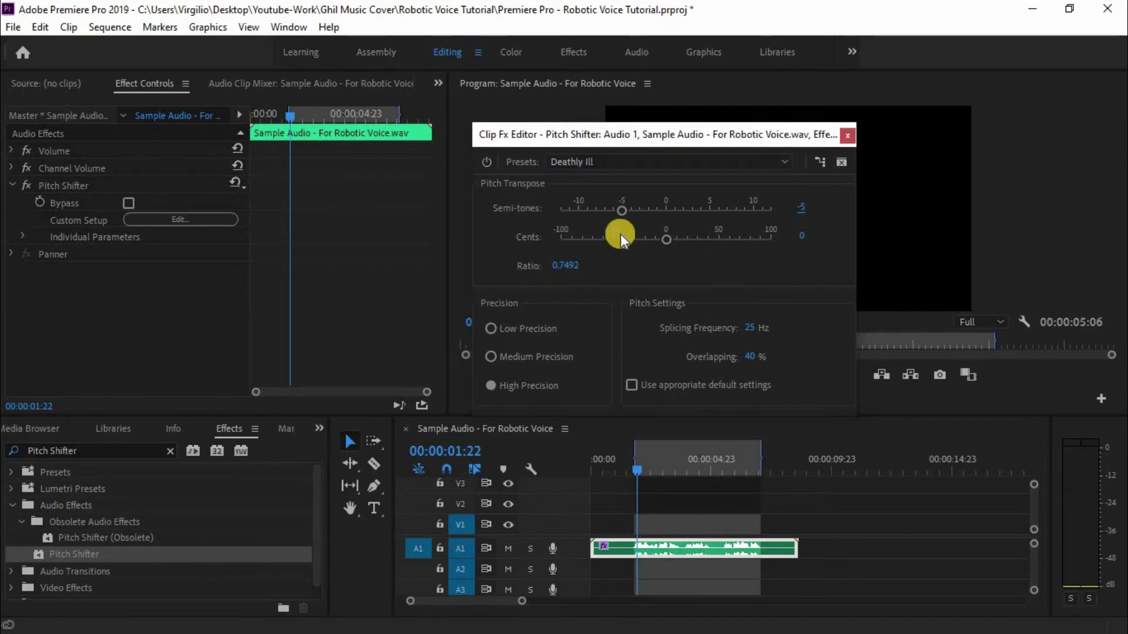
click(821, 228)
text(50)
click(831, 225)
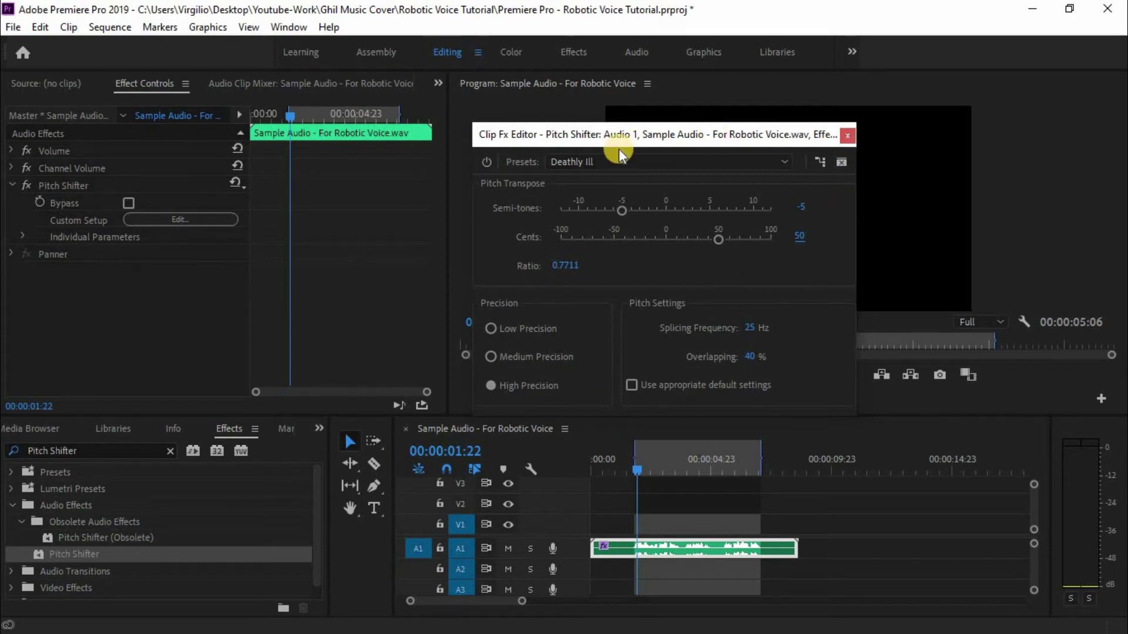
click(849, 136)
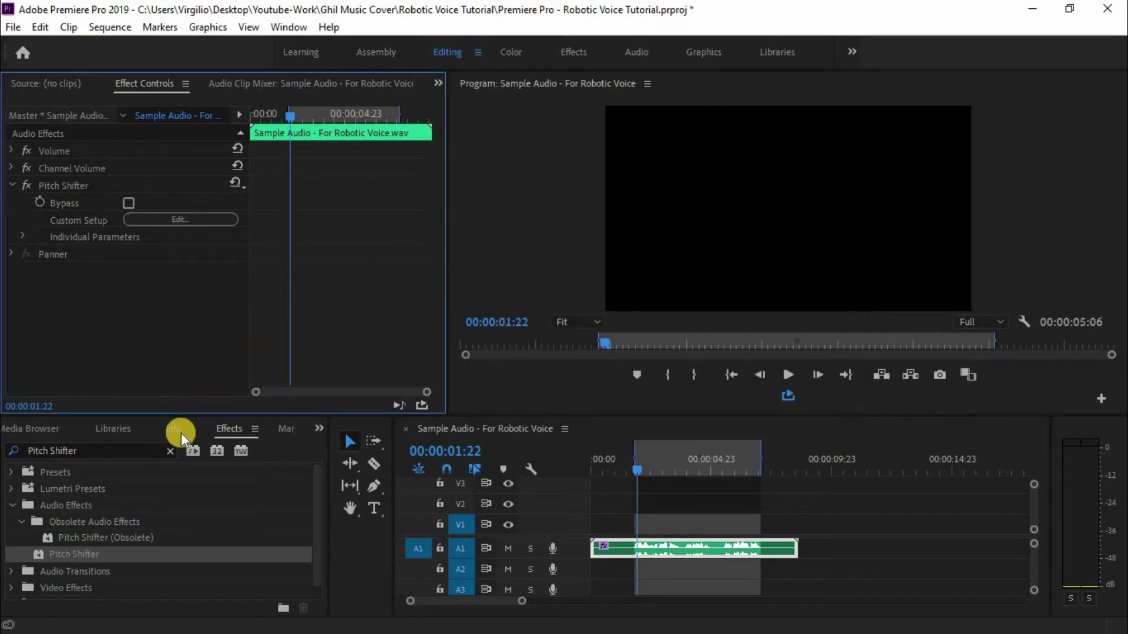
Step: Find the Analog Delay audio effect and apply it to the voice clip on track A1
click(171, 453)
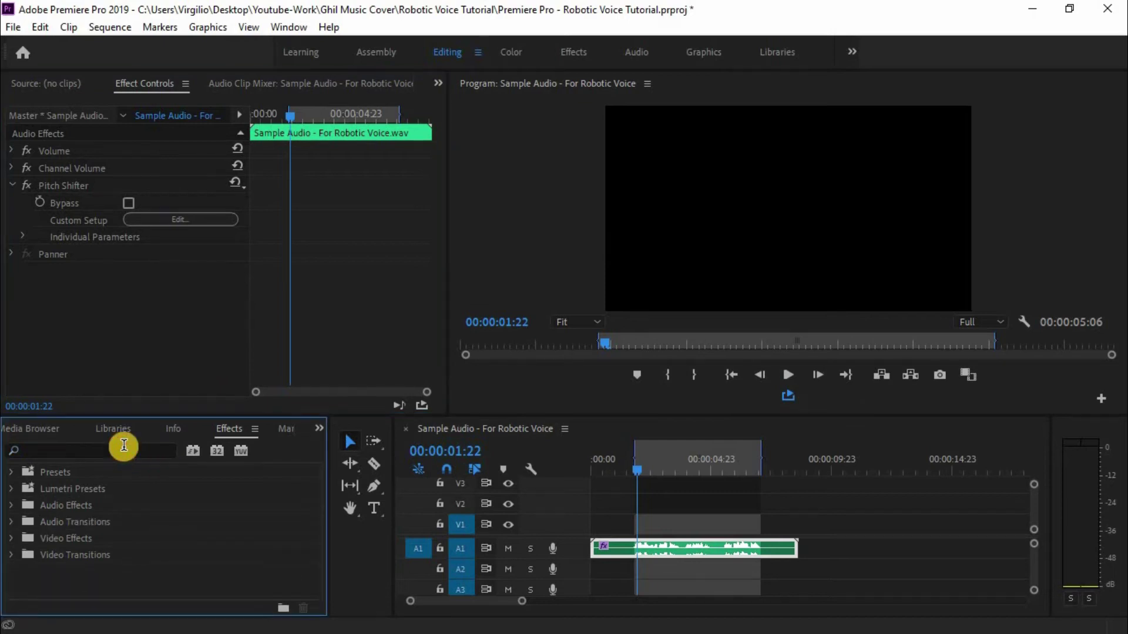
click(122, 447)
text(Ana)
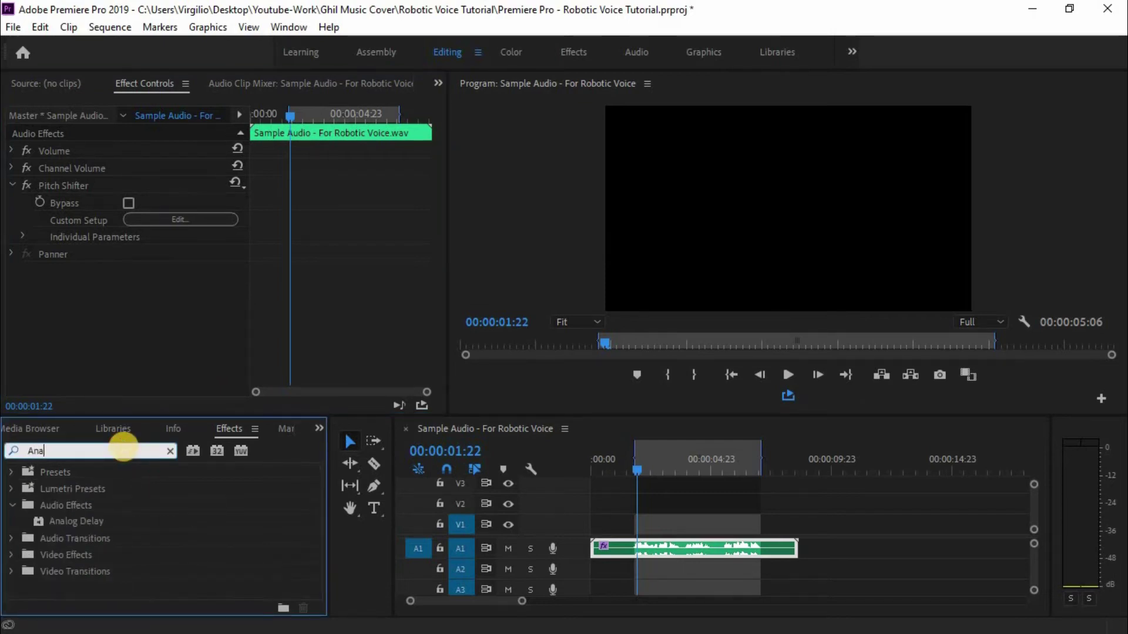
text(log Delay)
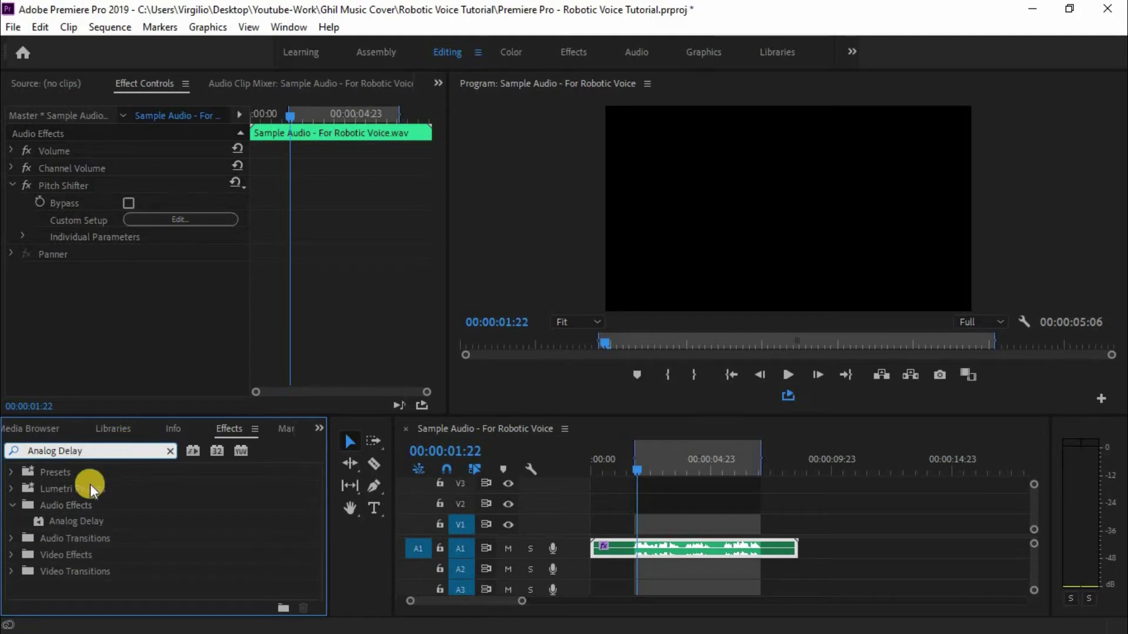
drag(73, 519, 656, 554)
Step: Choose the Robot Voice preset in the Analog Delay's custom setup and play the marked range to preview the voice
click(197, 285)
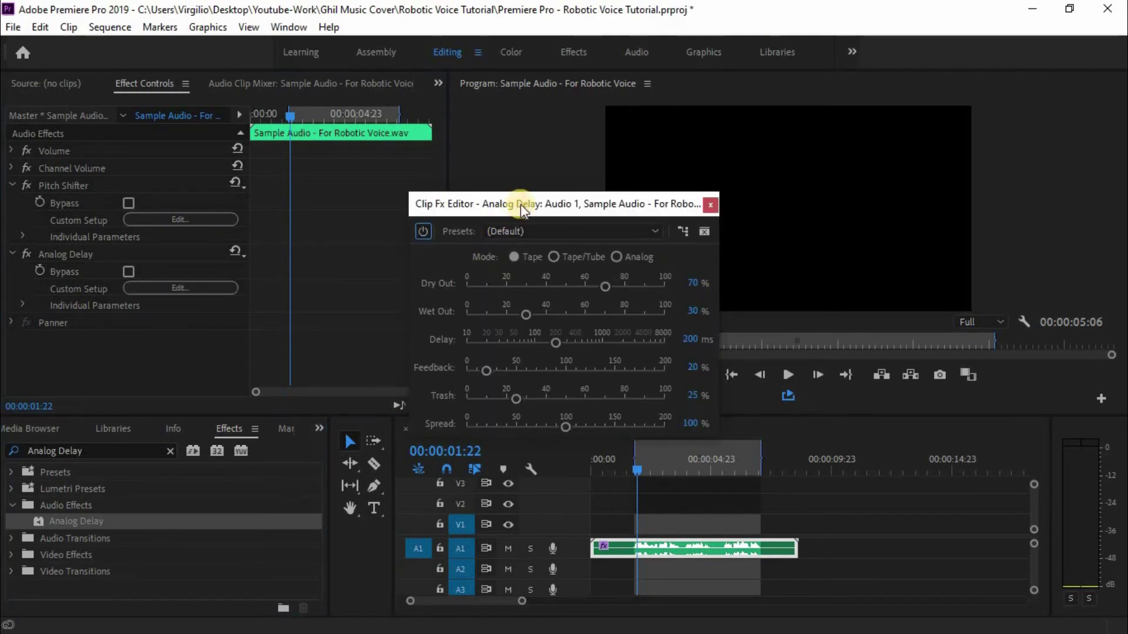
drag(581, 163, 583, 126)
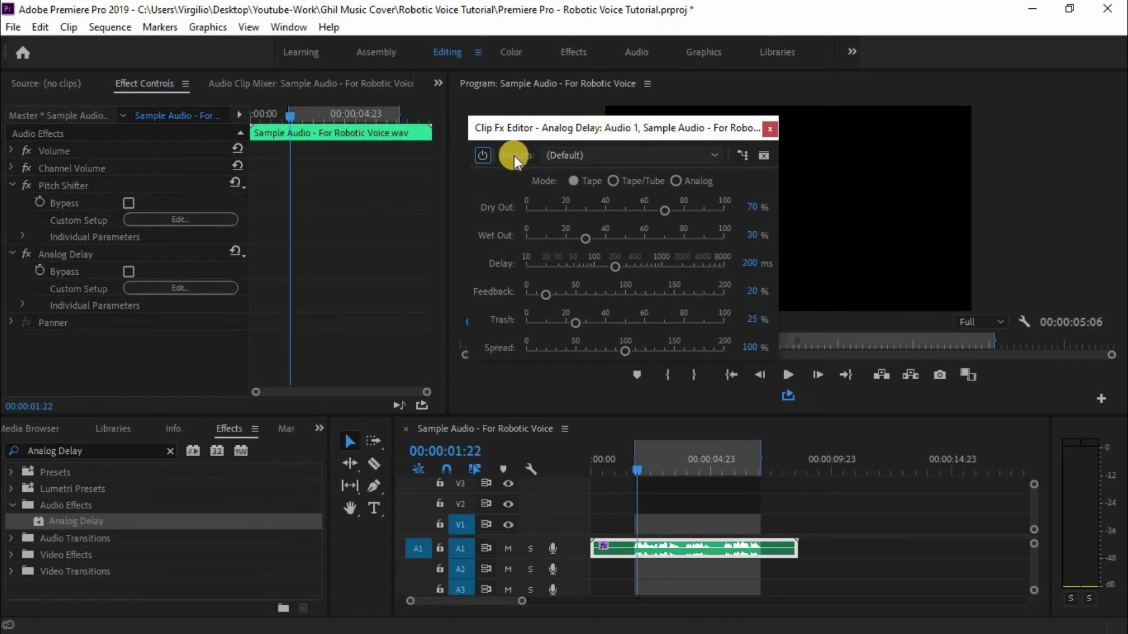
click(577, 156)
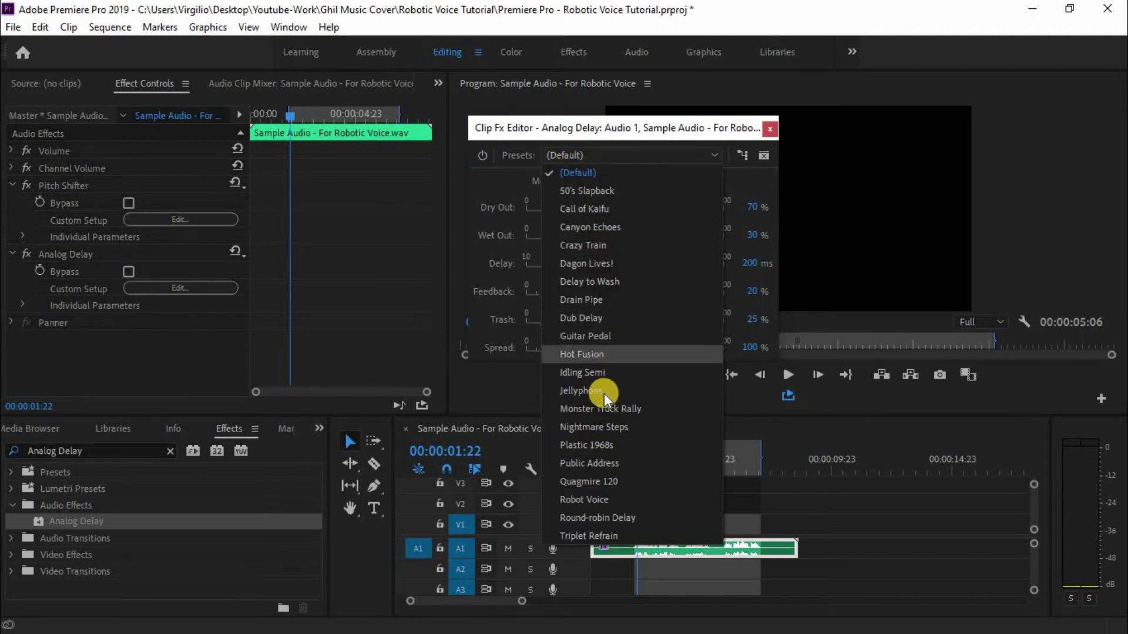
click(591, 499)
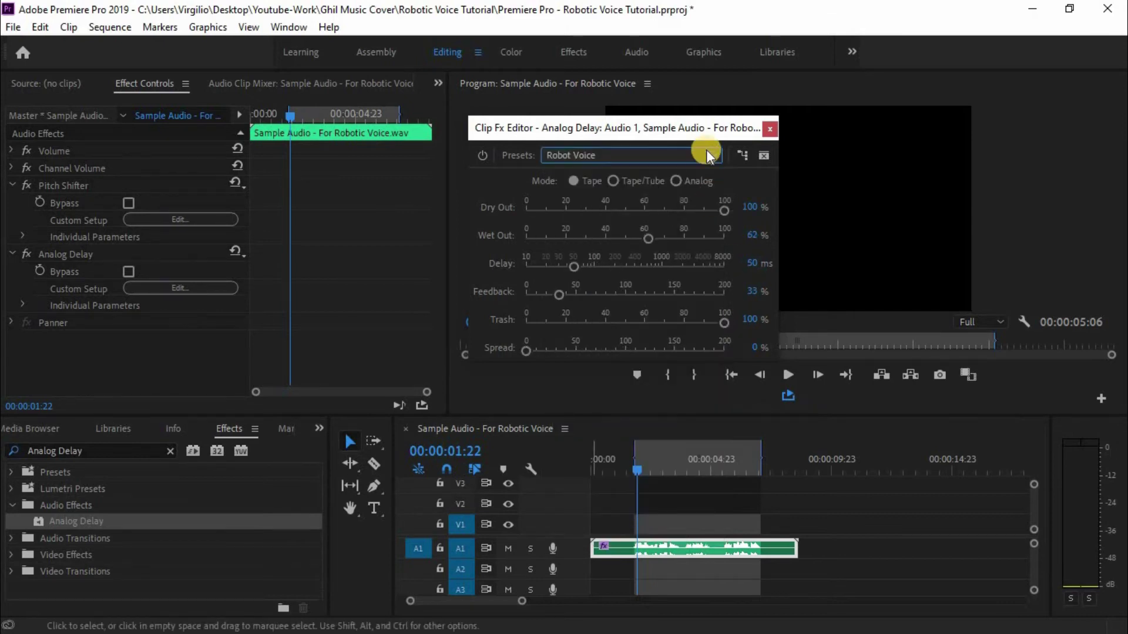
drag(674, 123, 665, 124)
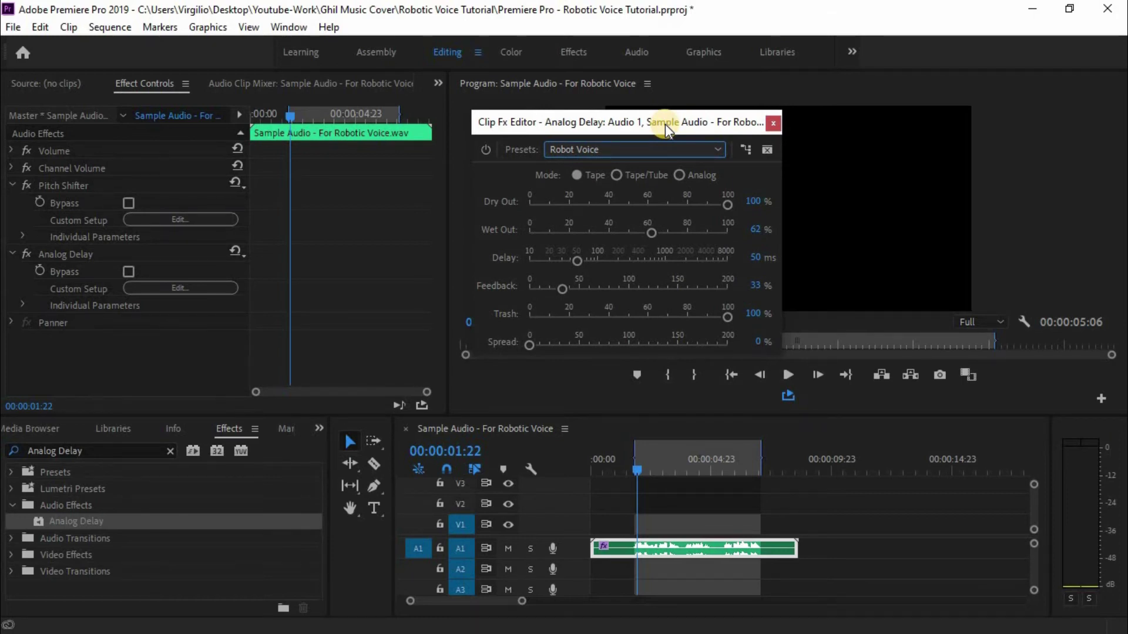
key(space)
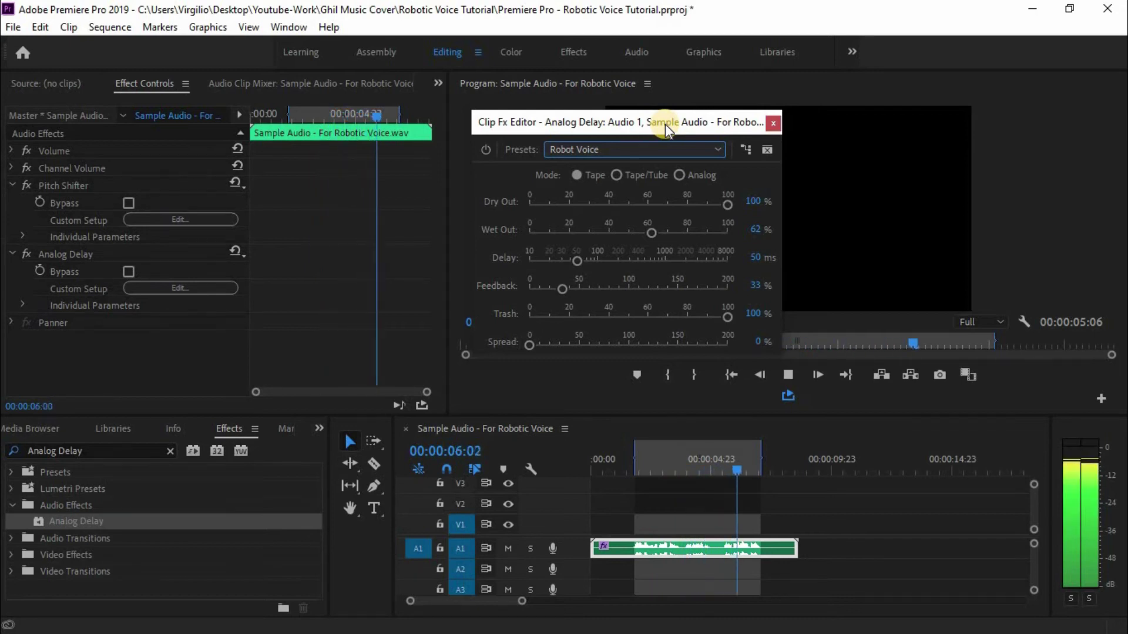
Step: Stop the voice preview and close the Analog Delay's effect editor
key(space)
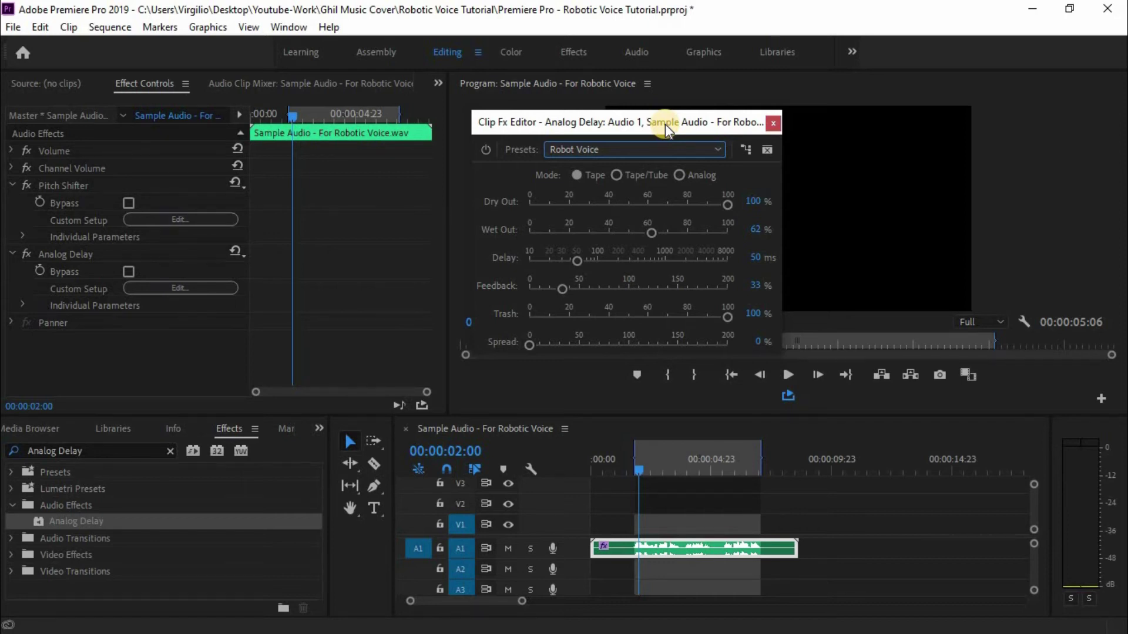
click(633, 117)
drag(622, 121, 644, 122)
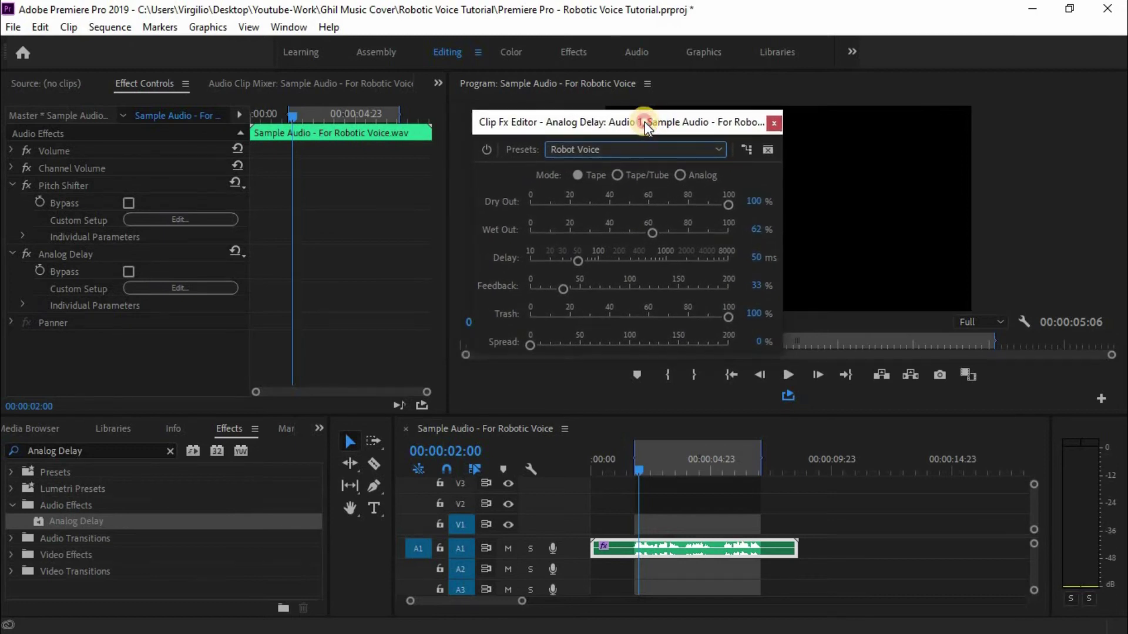
click(771, 124)
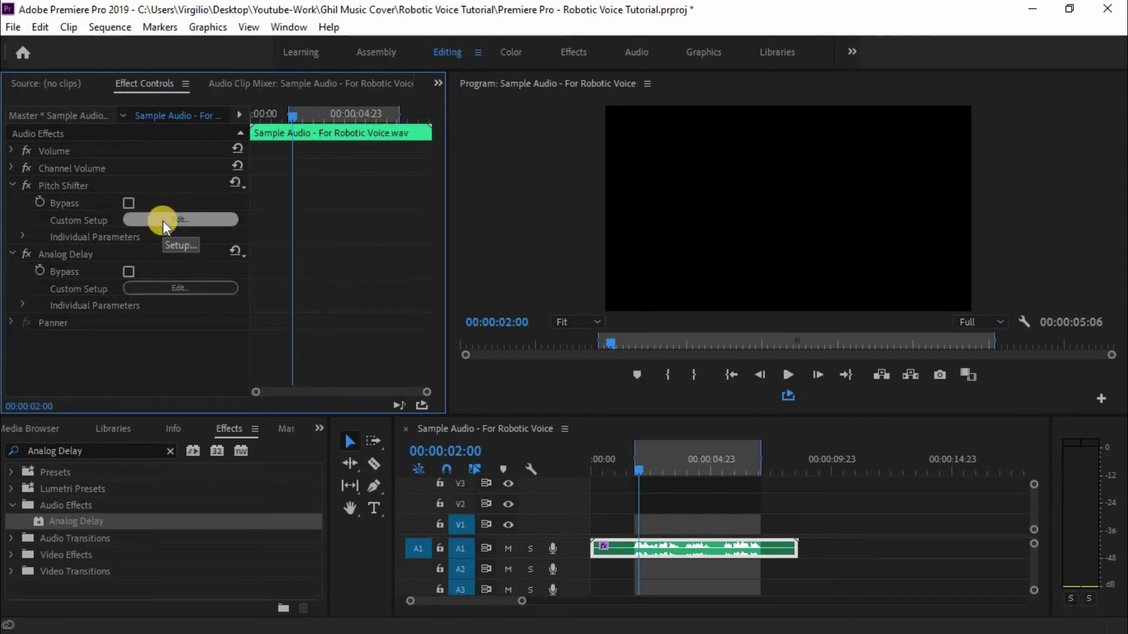
Step: Open the Pitch Shifter's custom setup and play the marked range to hear the voice with both effects
click(91, 185)
drag(608, 187, 654, 173)
key(space)
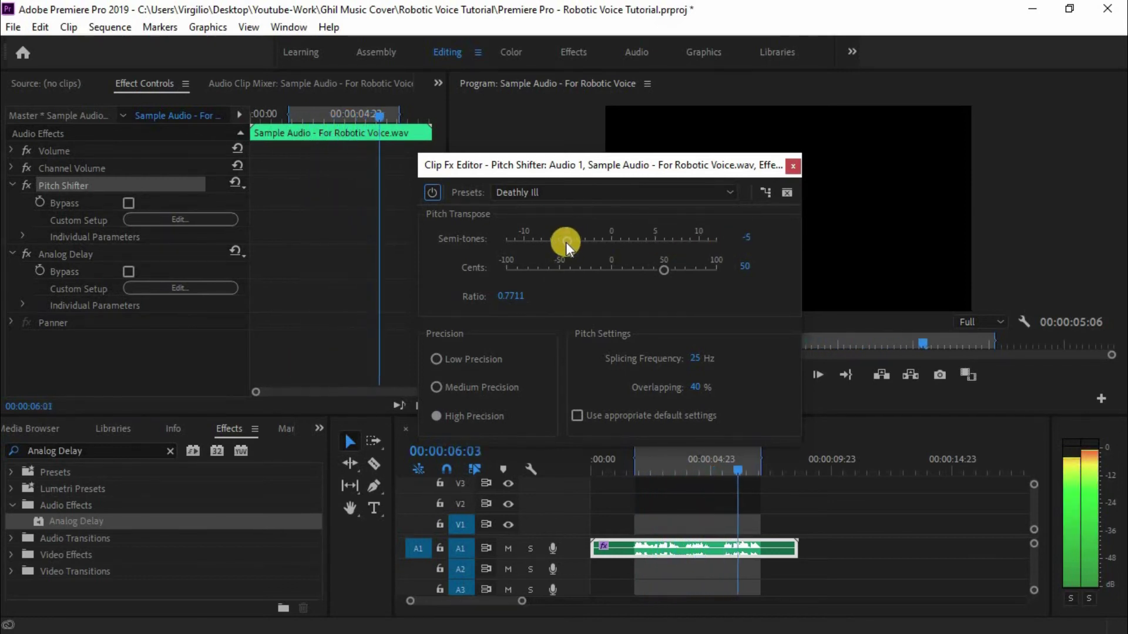
key(space)
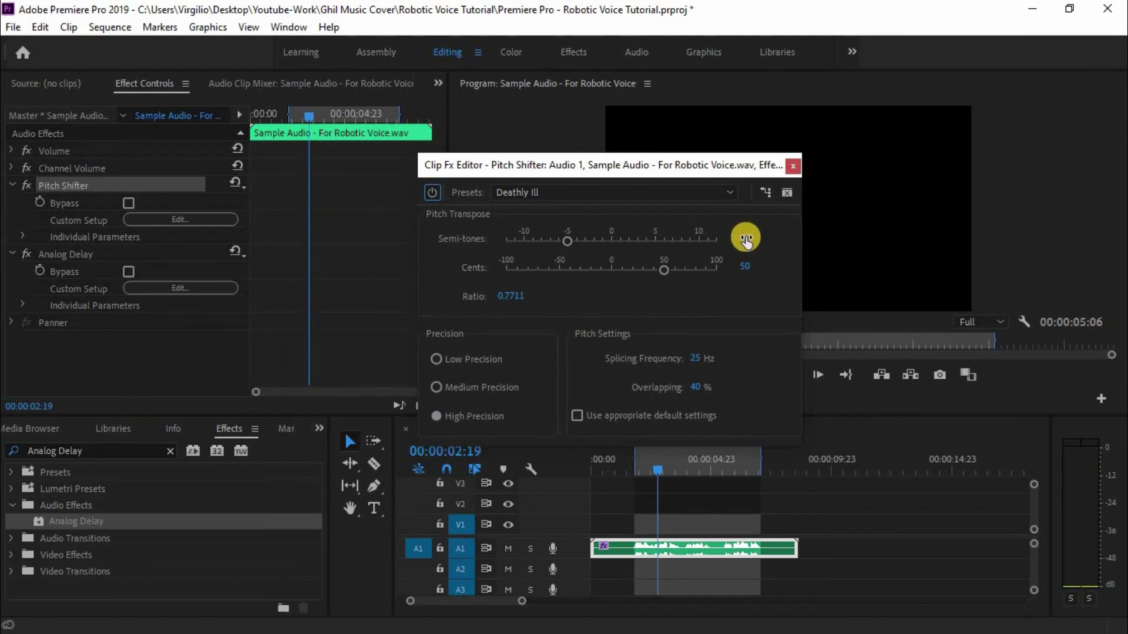
Step: Try the Pitch Shifter's semi-tones at -8 and play the voice clip to hear the change
key(Tab)
text(-)
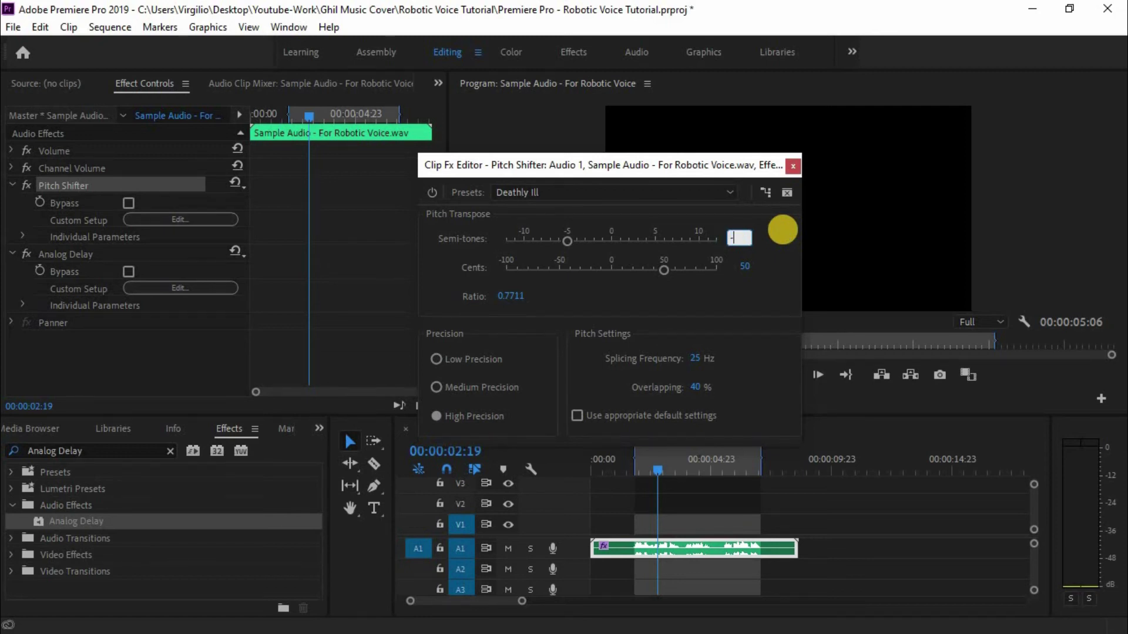
key(Return)
key(space)
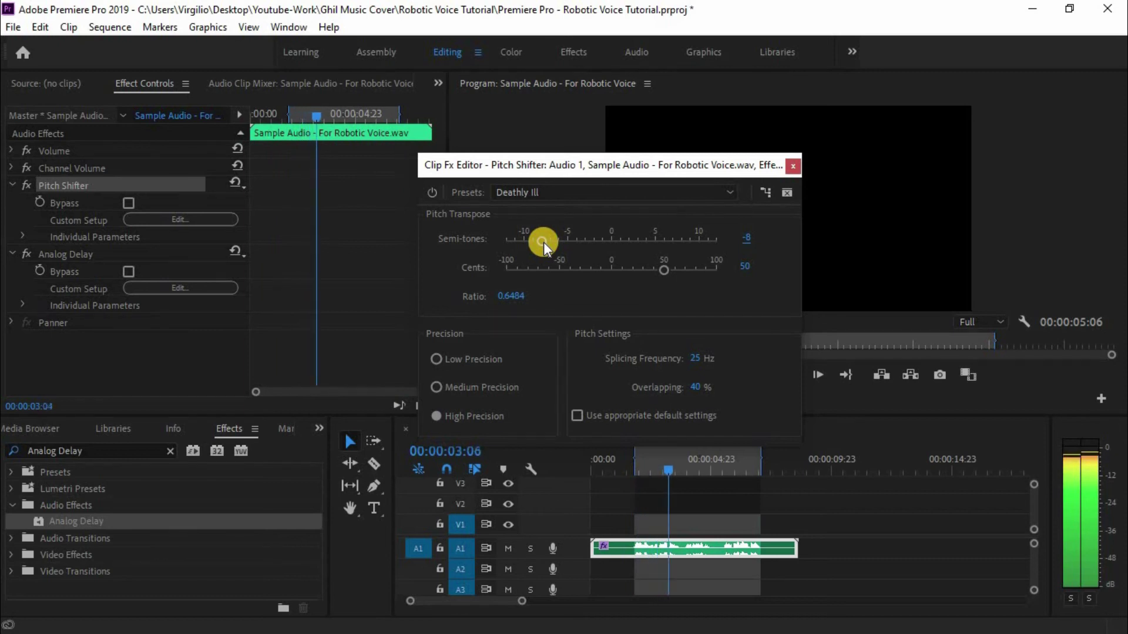
Step: Set the Pitch Shifter's semi-tones to -5 during playback and close its effect editor
click(744, 238)
text(-5)
key(Return)
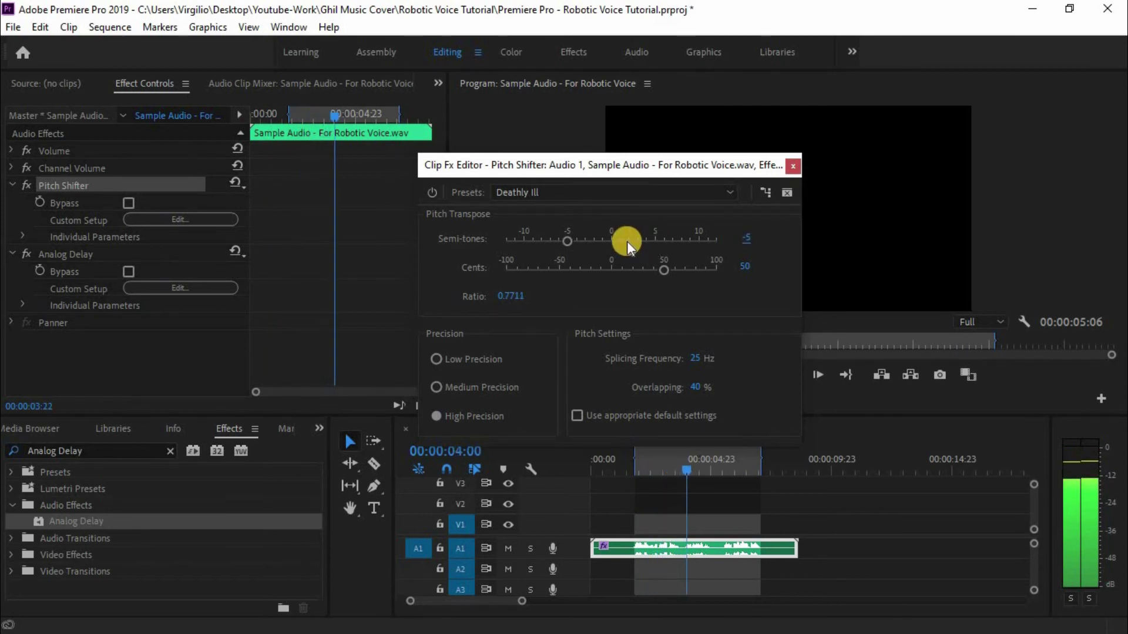
click(794, 165)
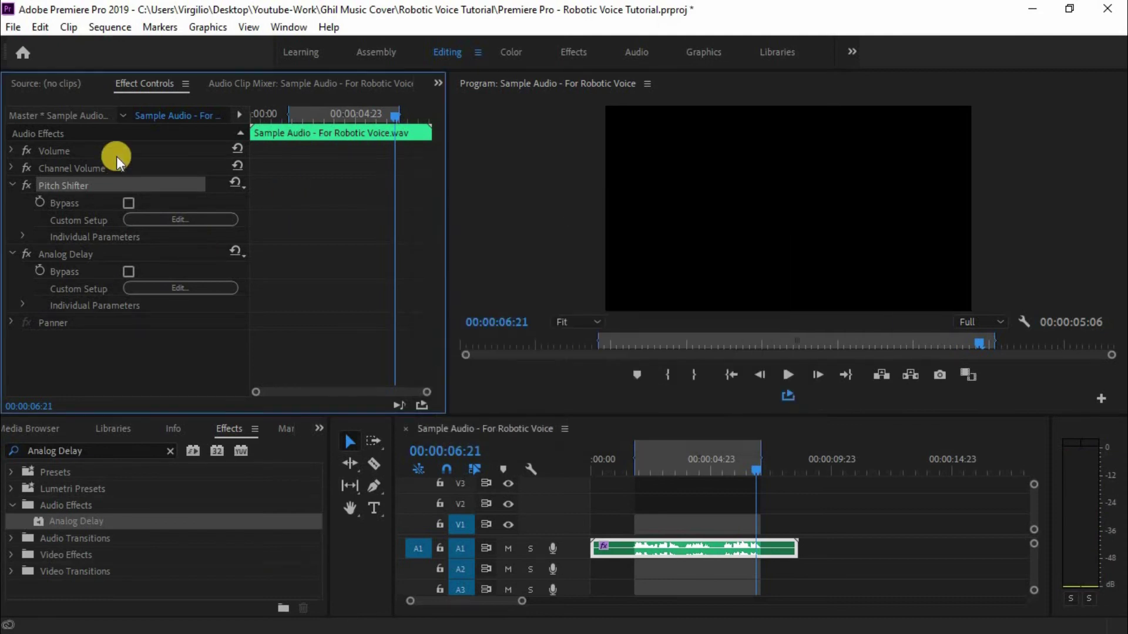
Step: Replace the effects search with Flanger and apply the non-obsolete Flanger audio effect to the voice clip on track A1
click(169, 456)
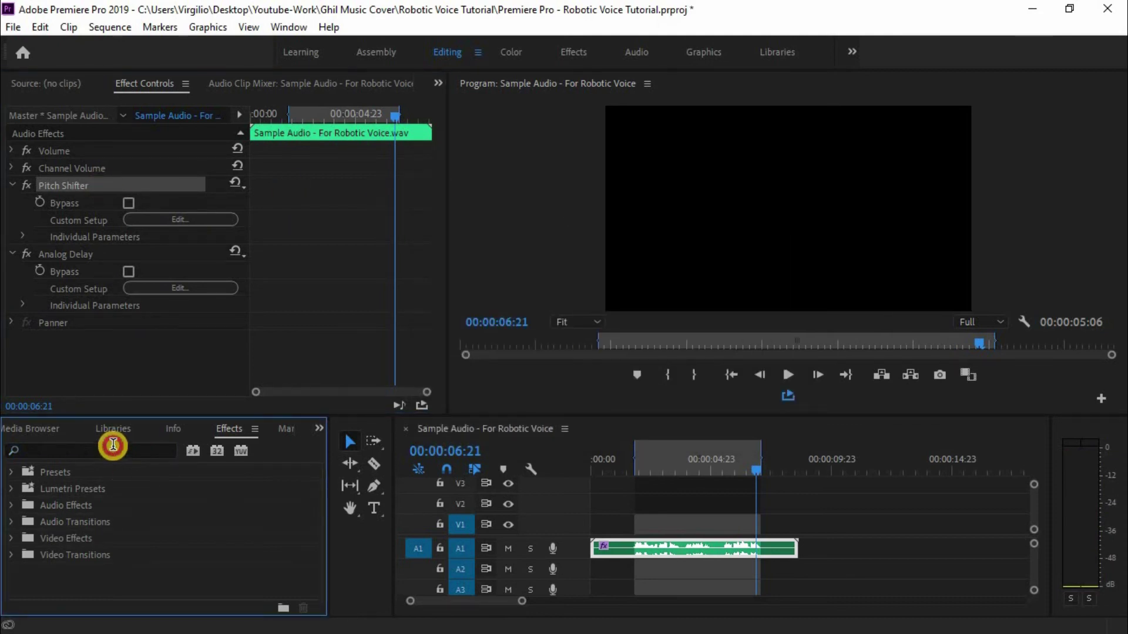
click(114, 447)
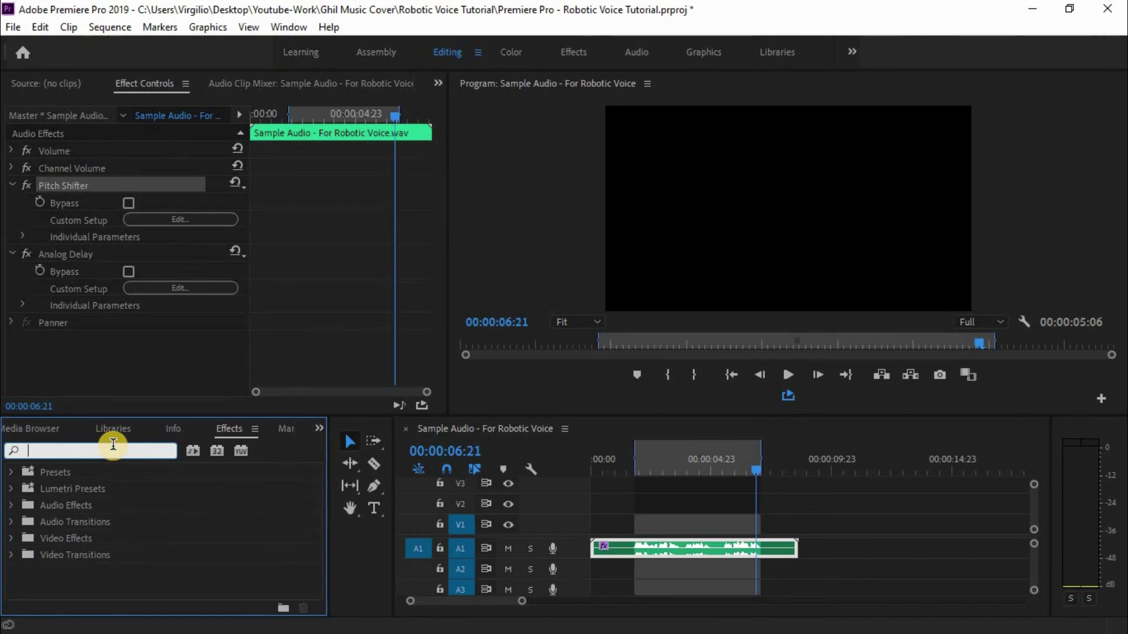
text(Flanger)
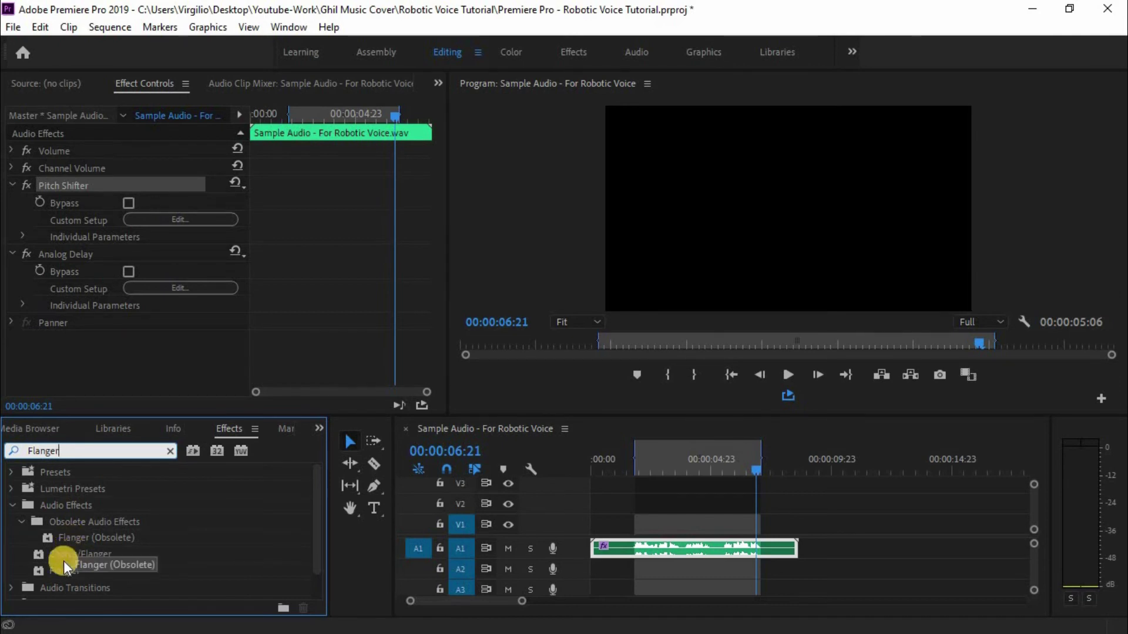
drag(53, 572, 655, 552)
Step: Open the Flanger's custom setup and choose the Robotic preset
click(179, 356)
drag(617, 112, 594, 147)
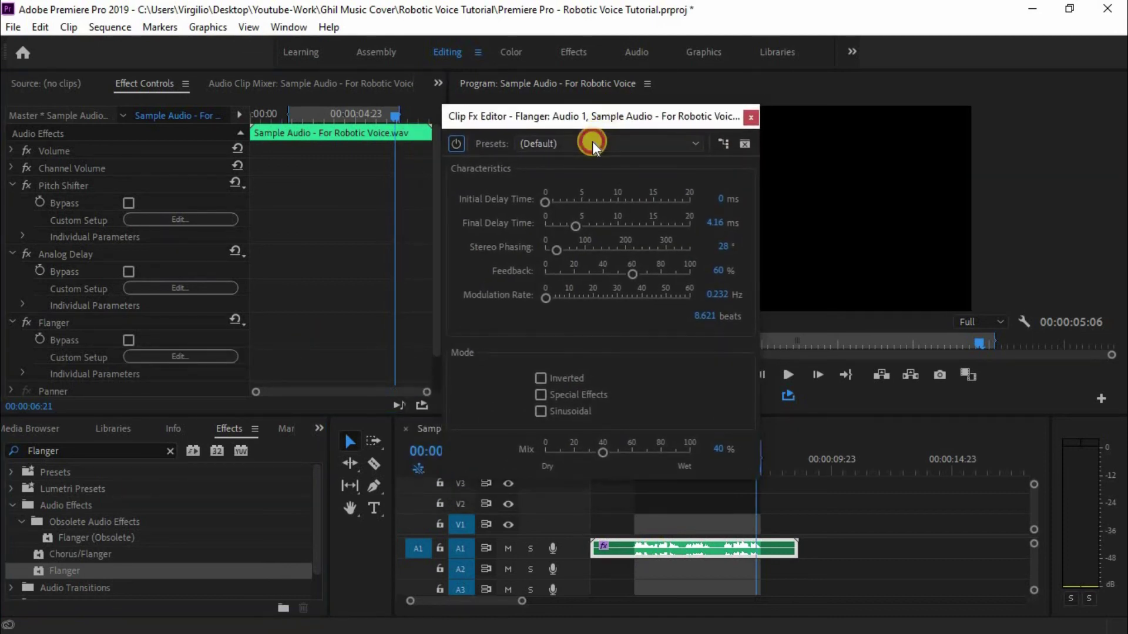
click(593, 147)
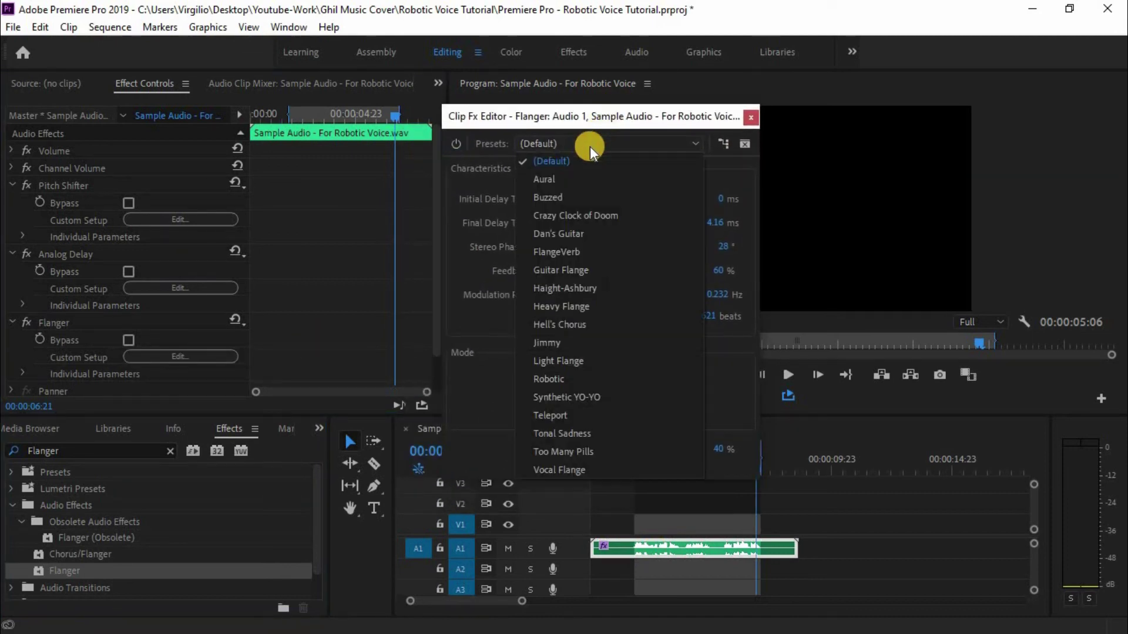
click(572, 377)
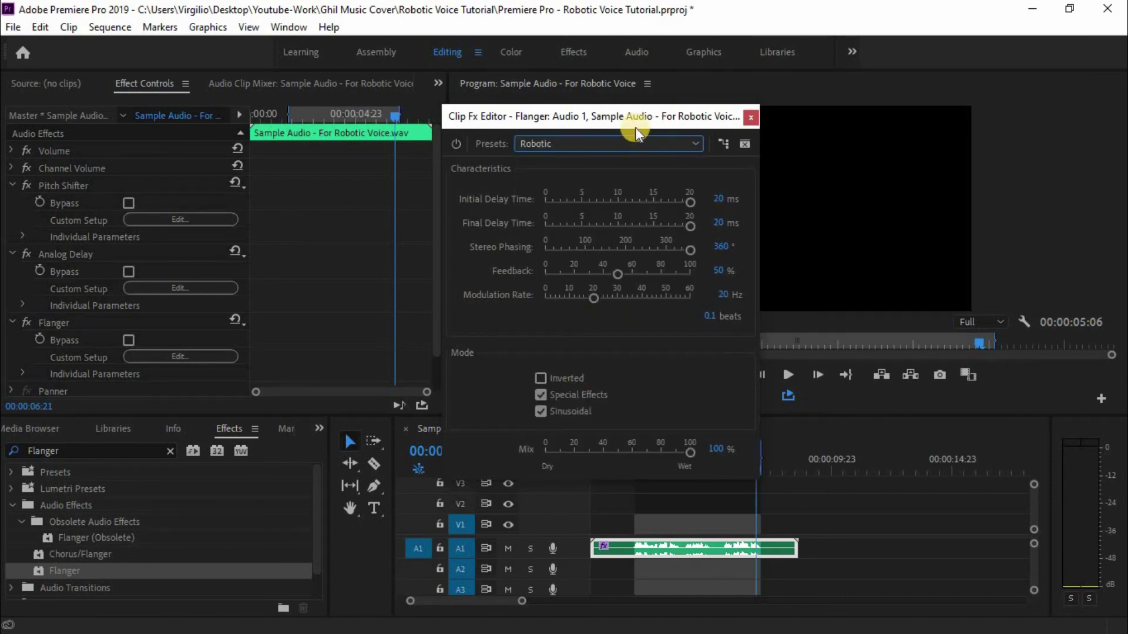
Step: Play the marked range to preview the voice with the Flanger, stop playback and close the effect editor
drag(644, 115, 639, 122)
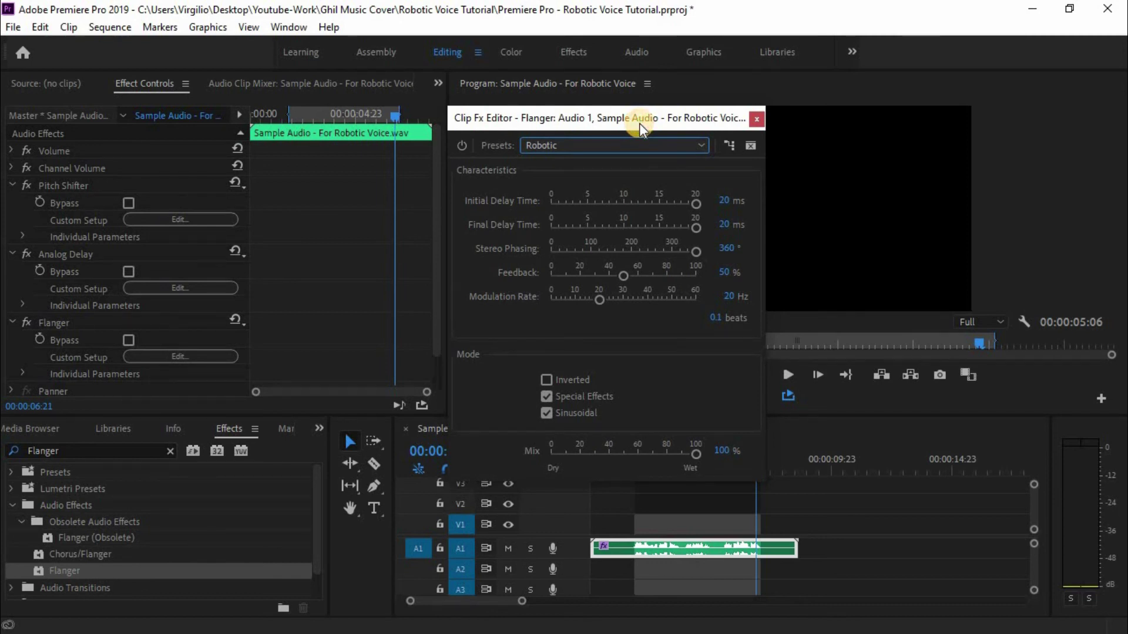
key(space)
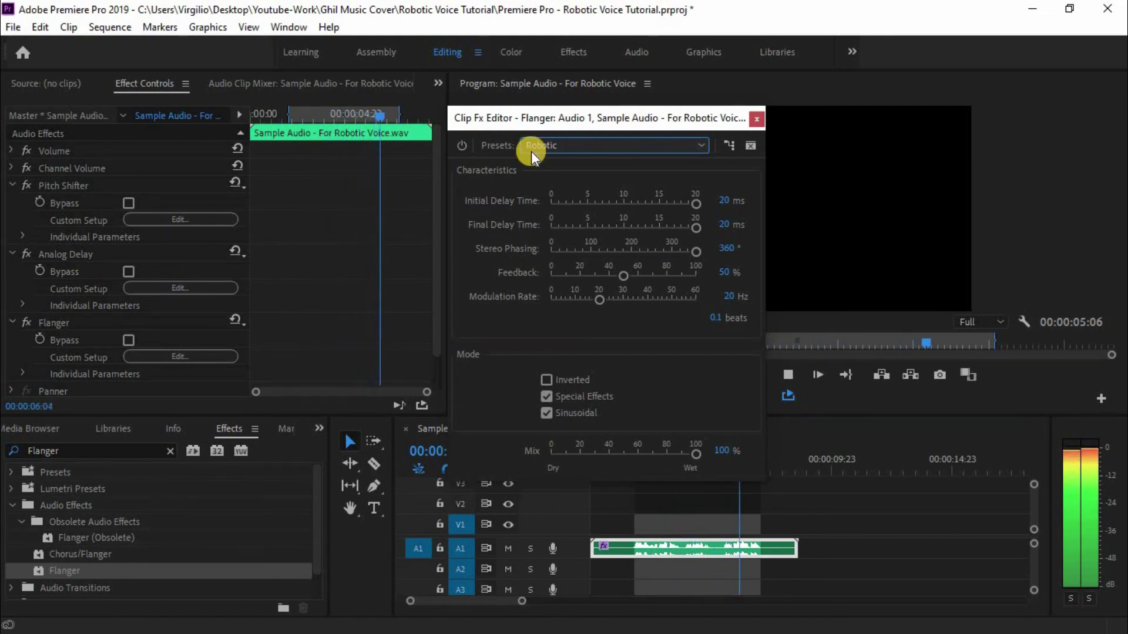
key(space)
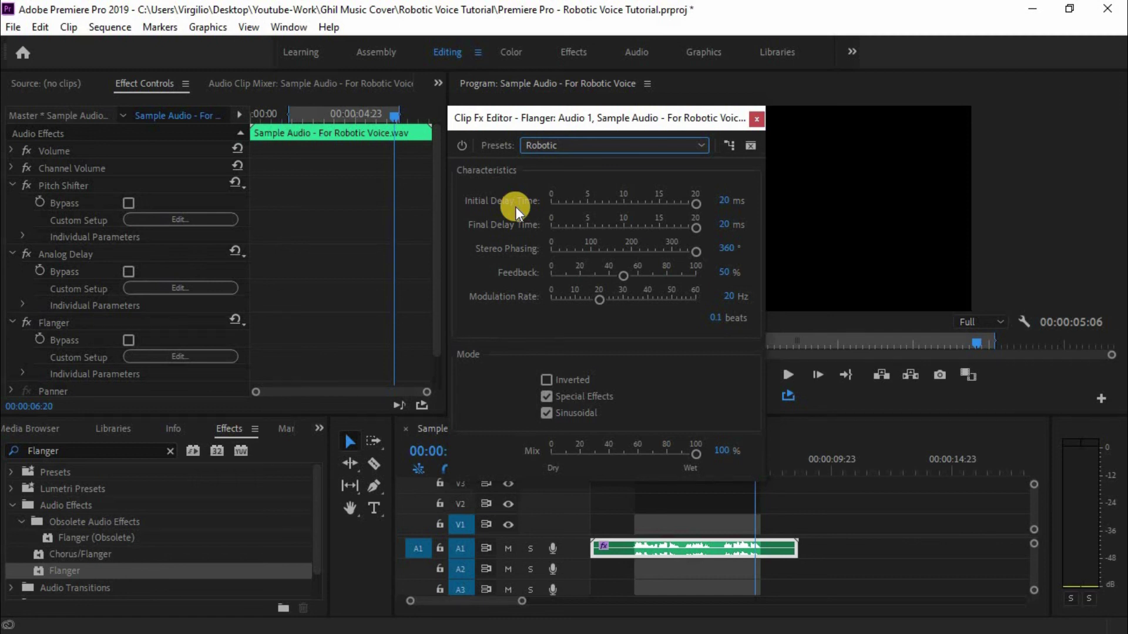
mouse_move(633, 118)
mouse_down()
mouse_move(635, 101)
mouse_move(627, 107)
mouse_up()
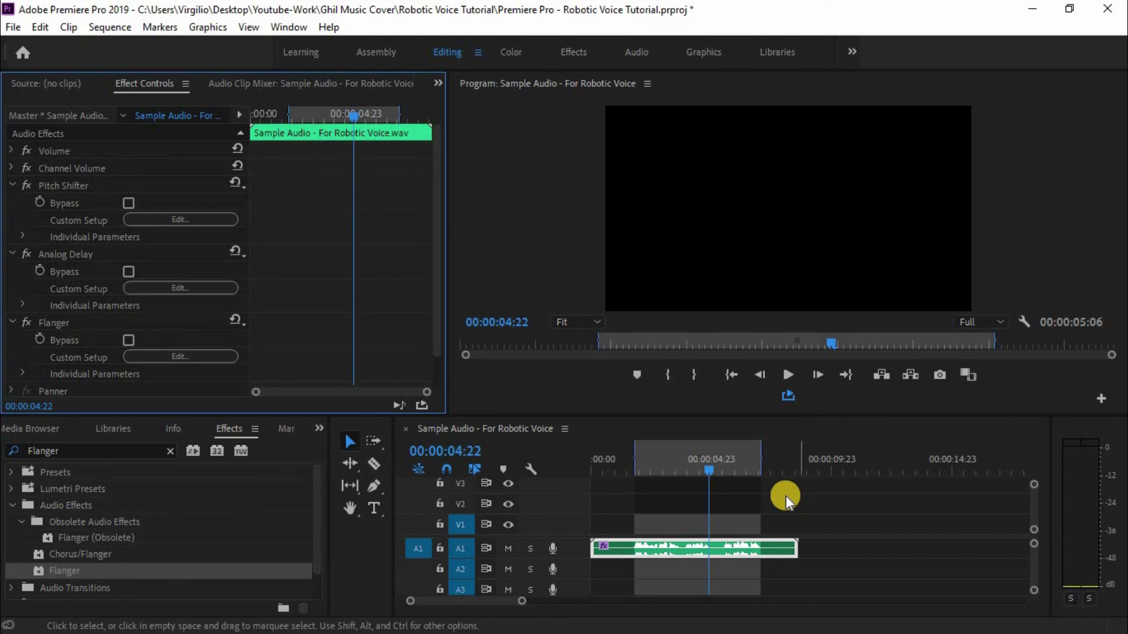